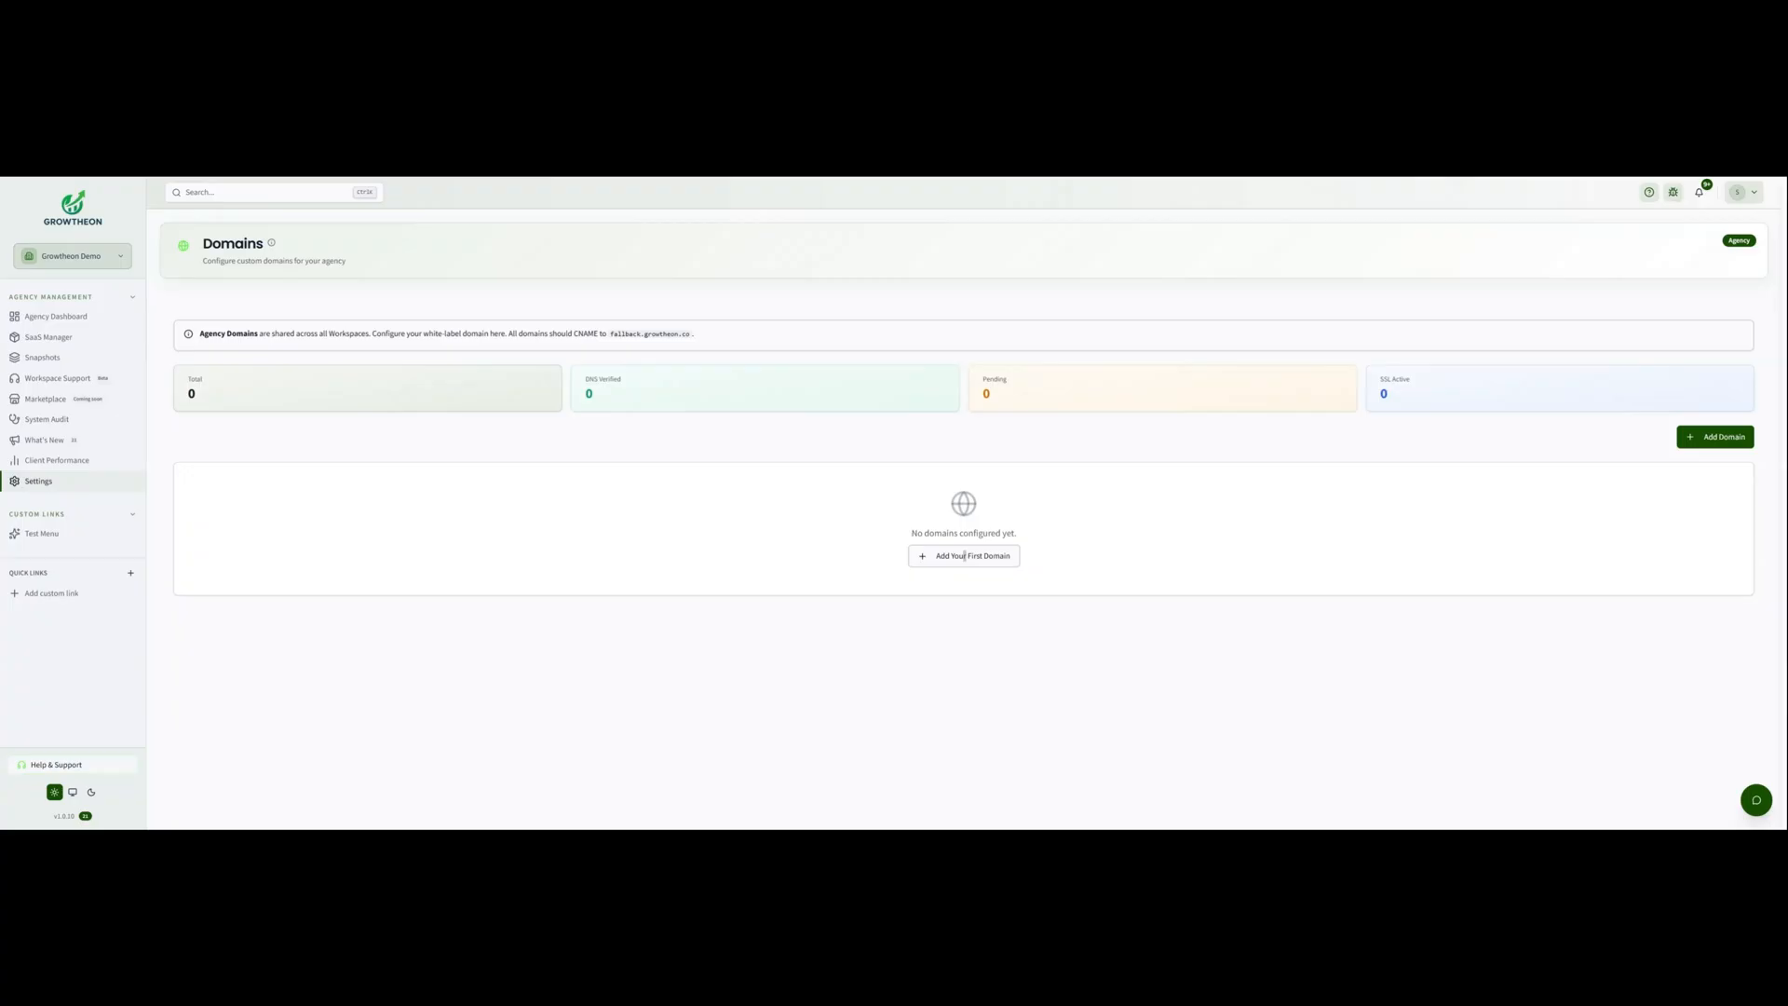
# - Open the agency-level Domains settings in the Communications & Infrastructure section of the agency settings
pyautogui.click(52, 316)
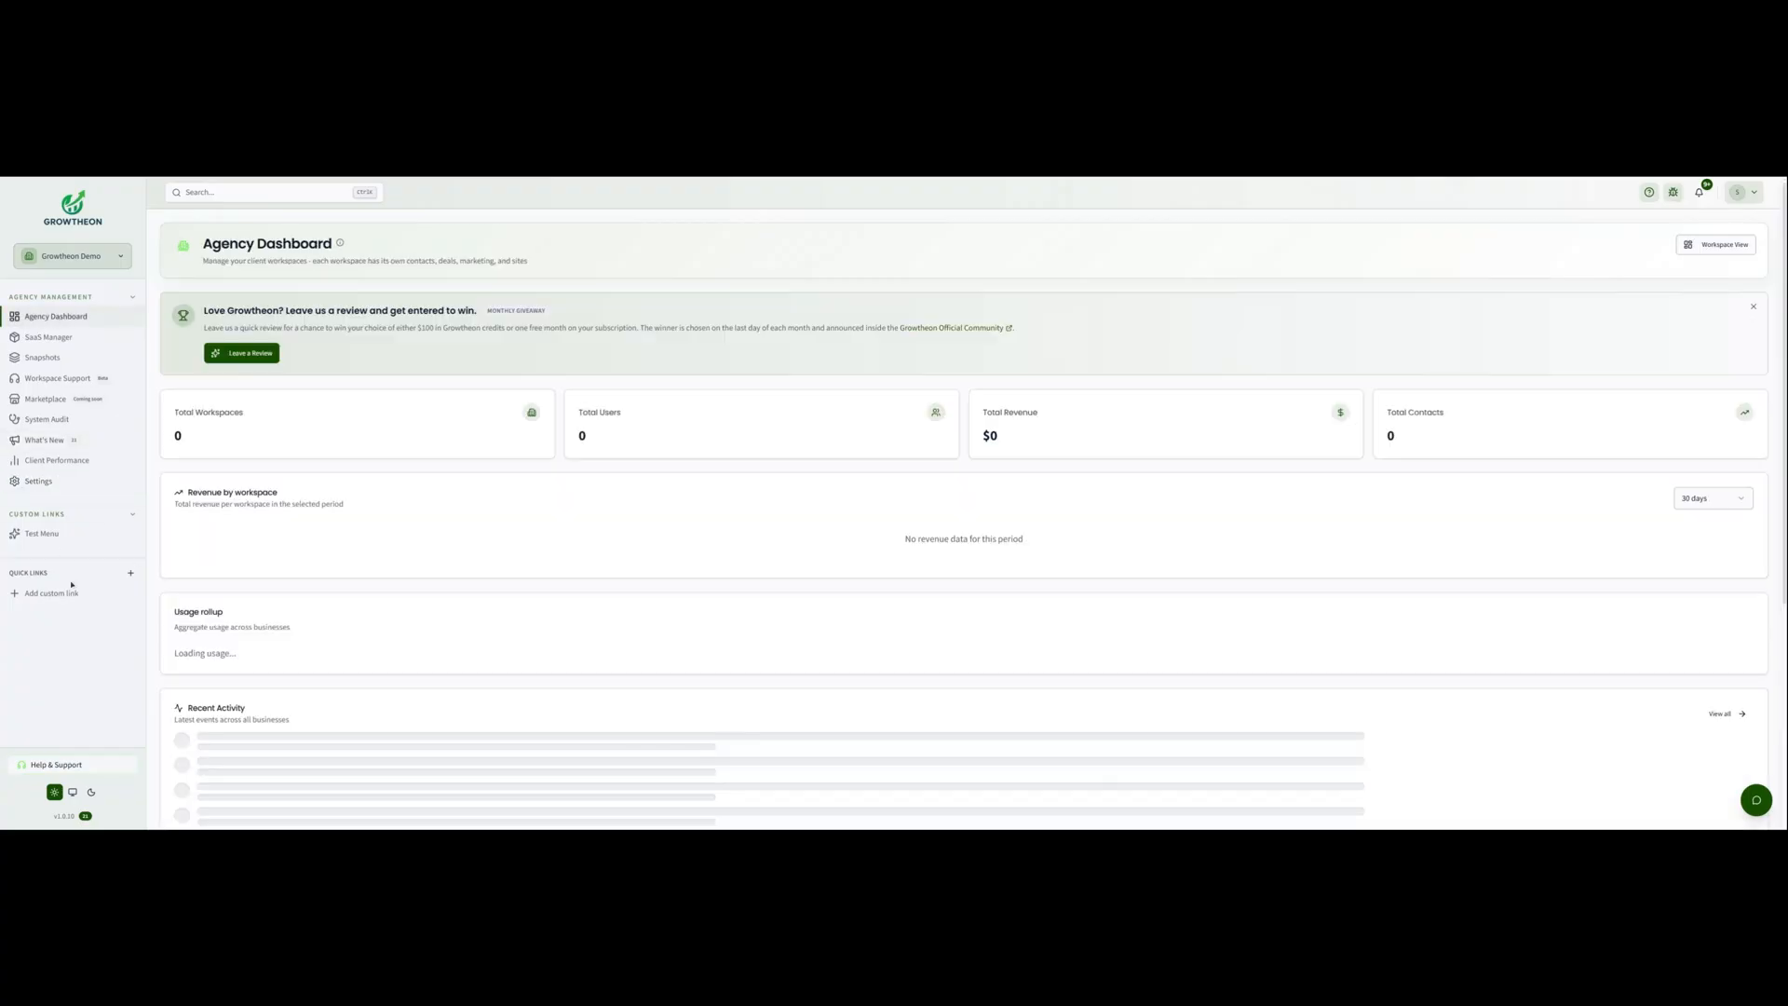
pyautogui.click(15, 479)
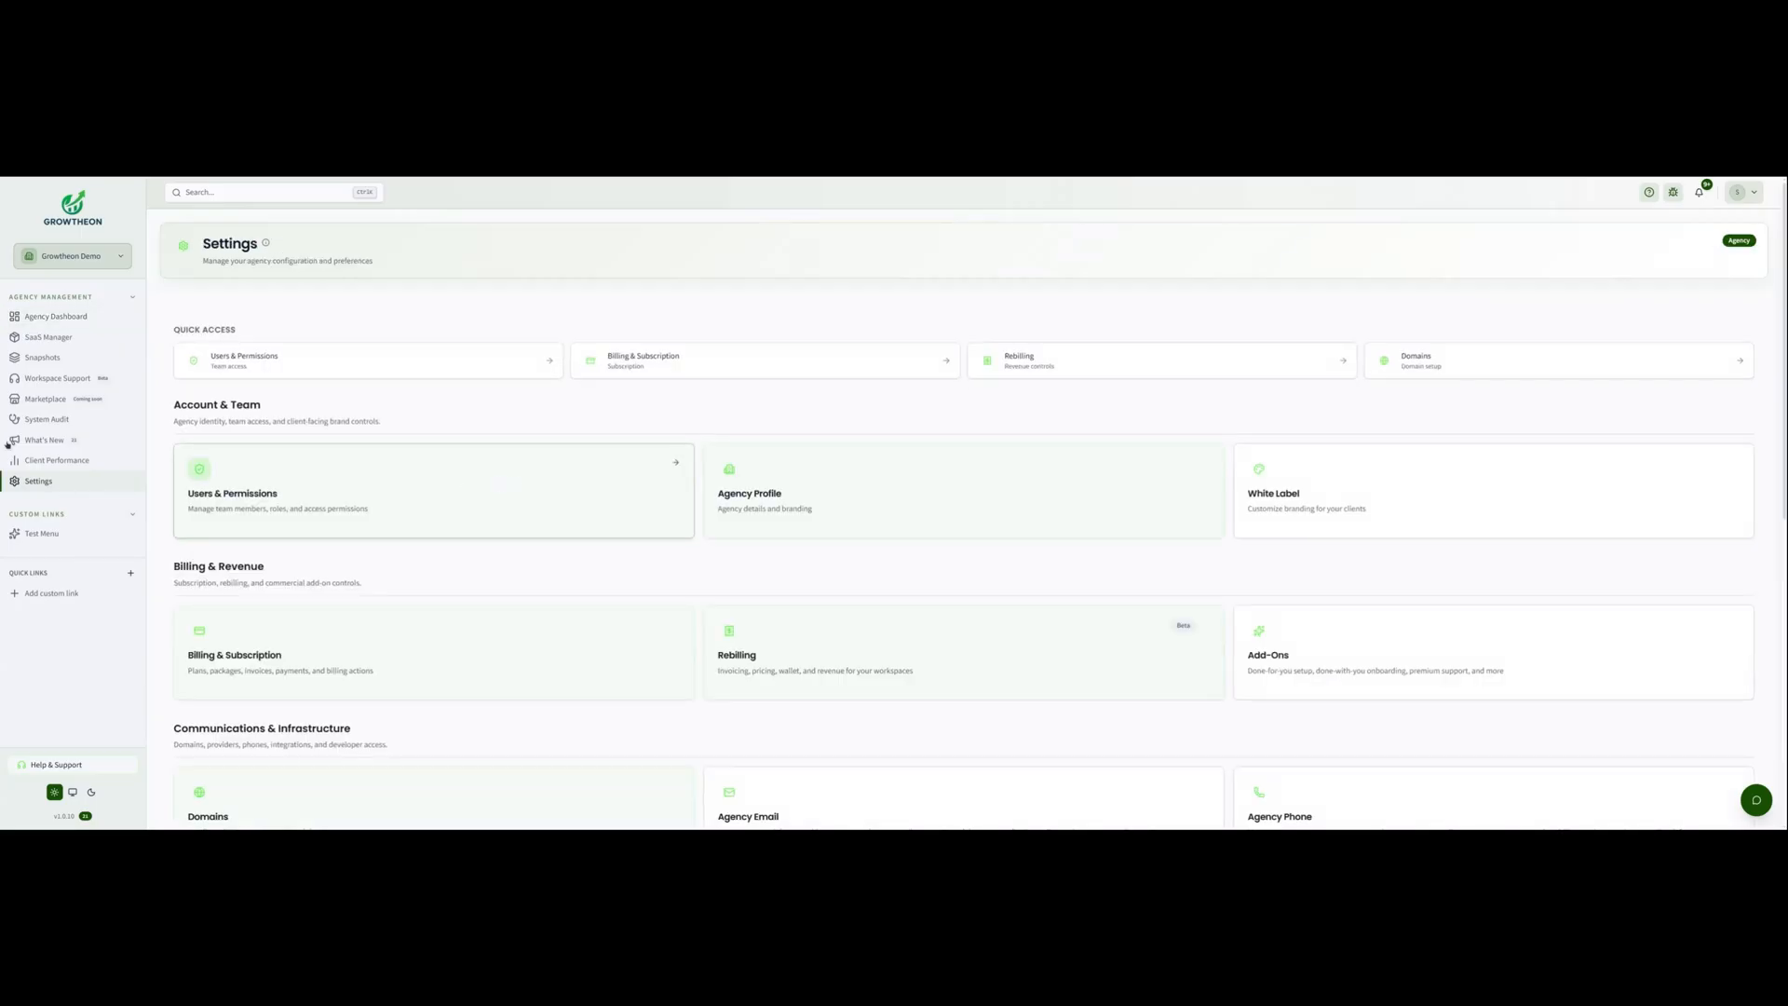
pyautogui.scroll(-3, 1008, 438)
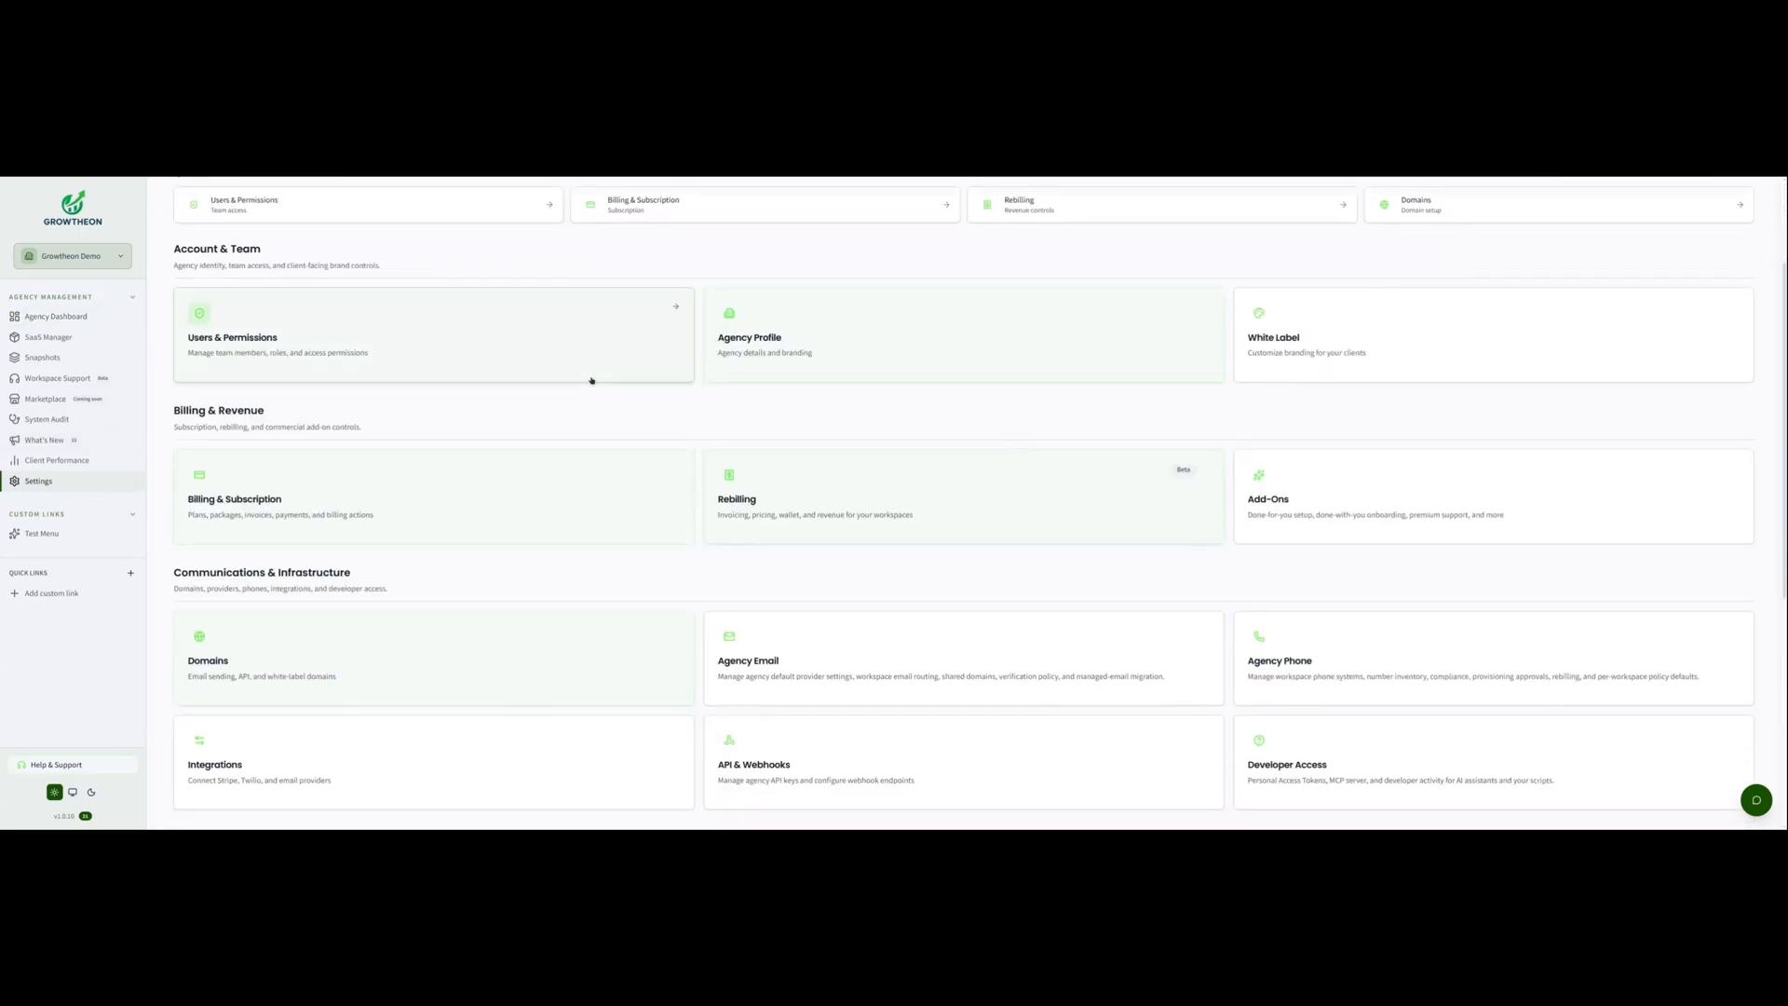
pyautogui.scroll(-5, 591, 380)
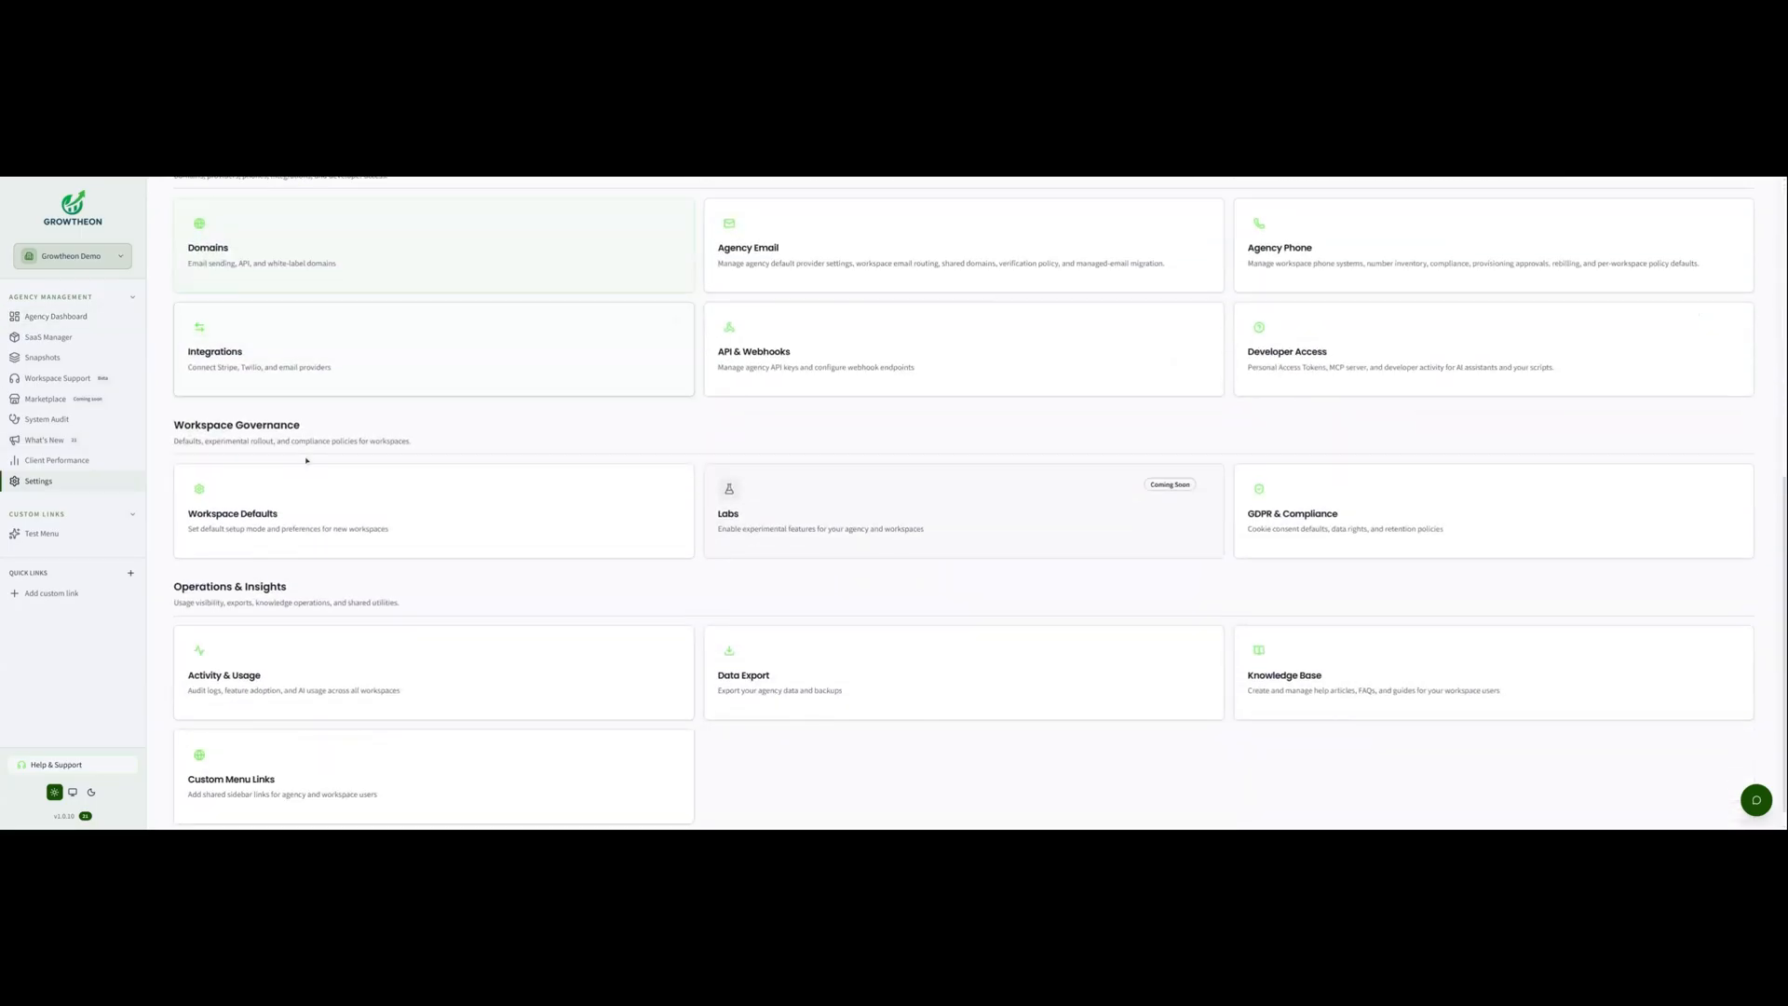
pyautogui.scroll(3, 1015, 566)
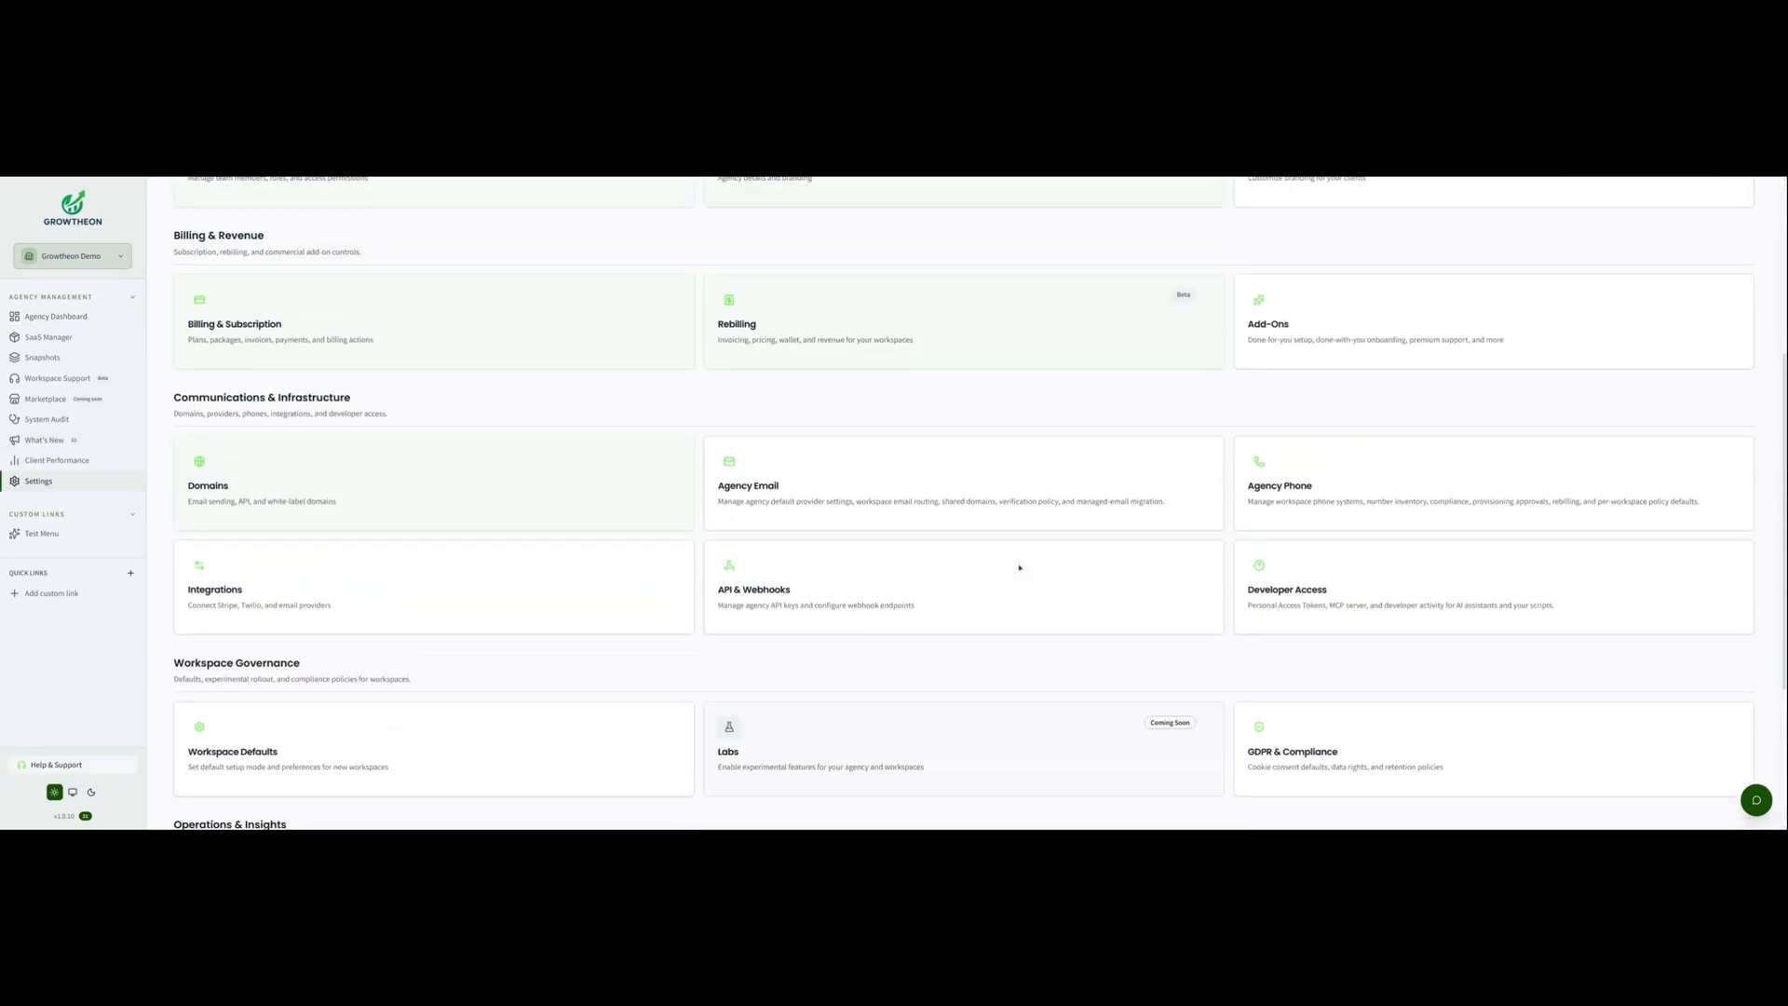
pyautogui.scroll(1, 411, 519)
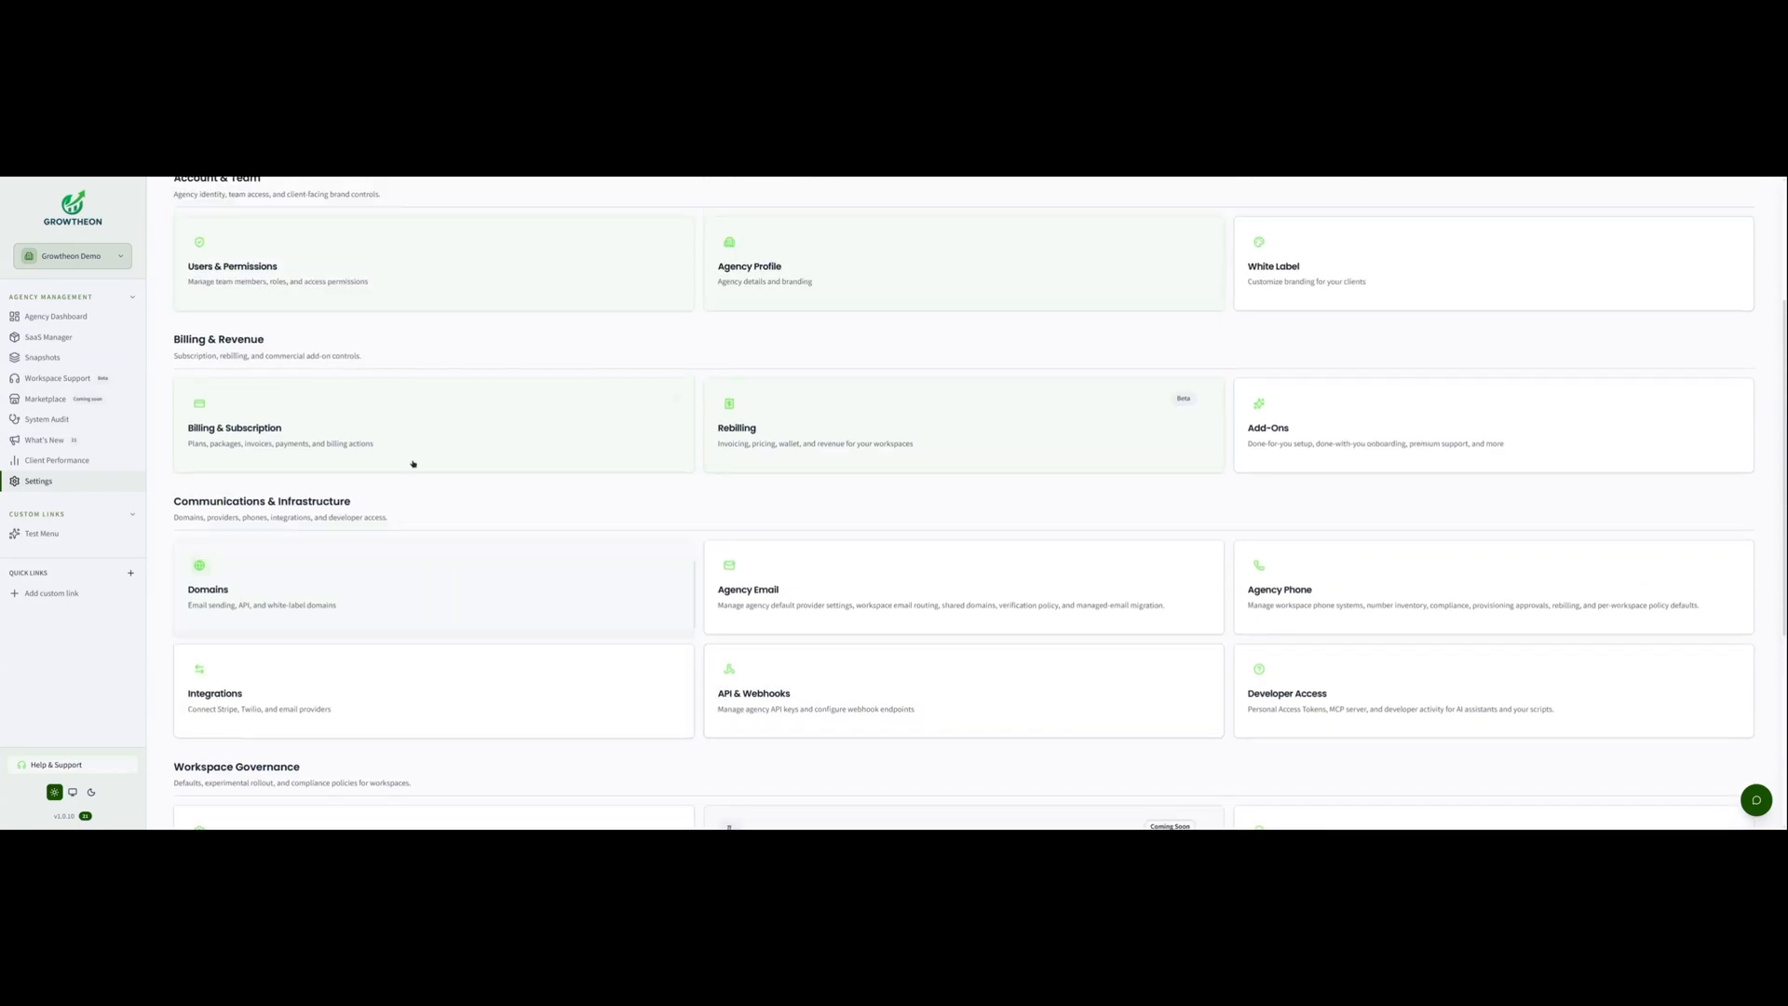
pyautogui.click(384, 604)
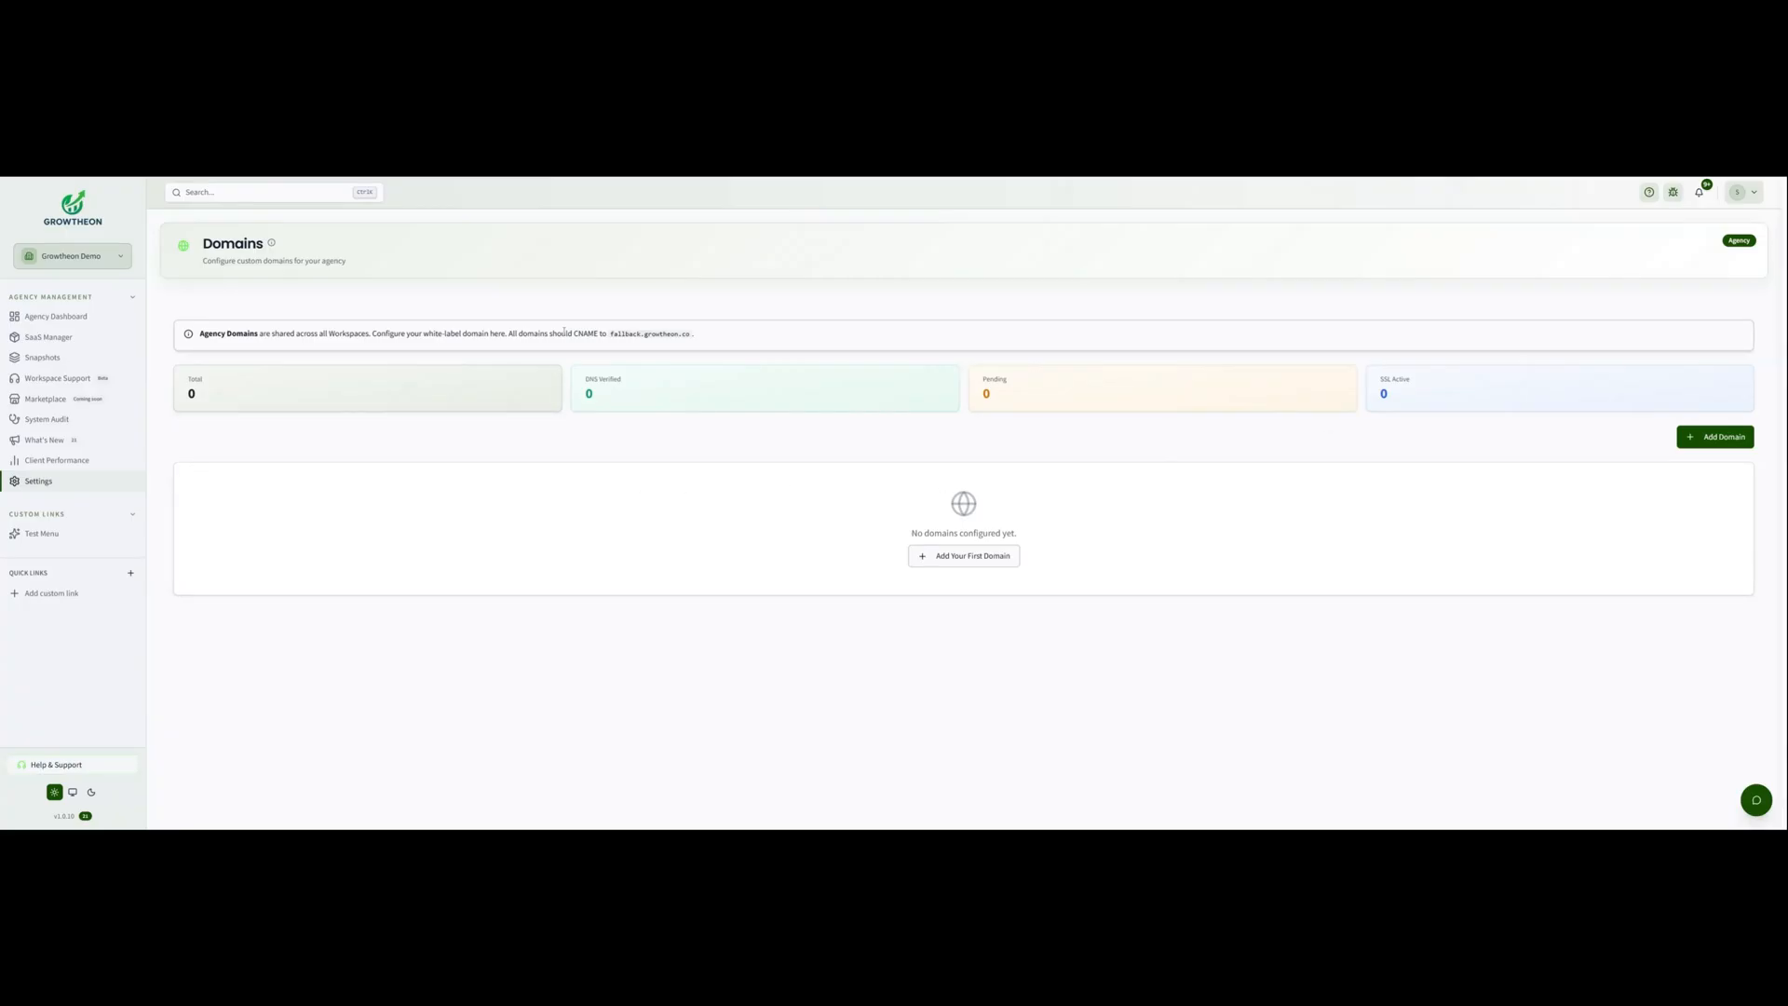
# - Review the CNAME notice for agency domains and the agency domain types offered, without starting a setup
pyautogui.moveTo(565, 335); pyautogui.dragTo(618, 354)
pyautogui.click(795, 335)
pyautogui.click(1294, 334)
pyautogui.click(1716, 437)
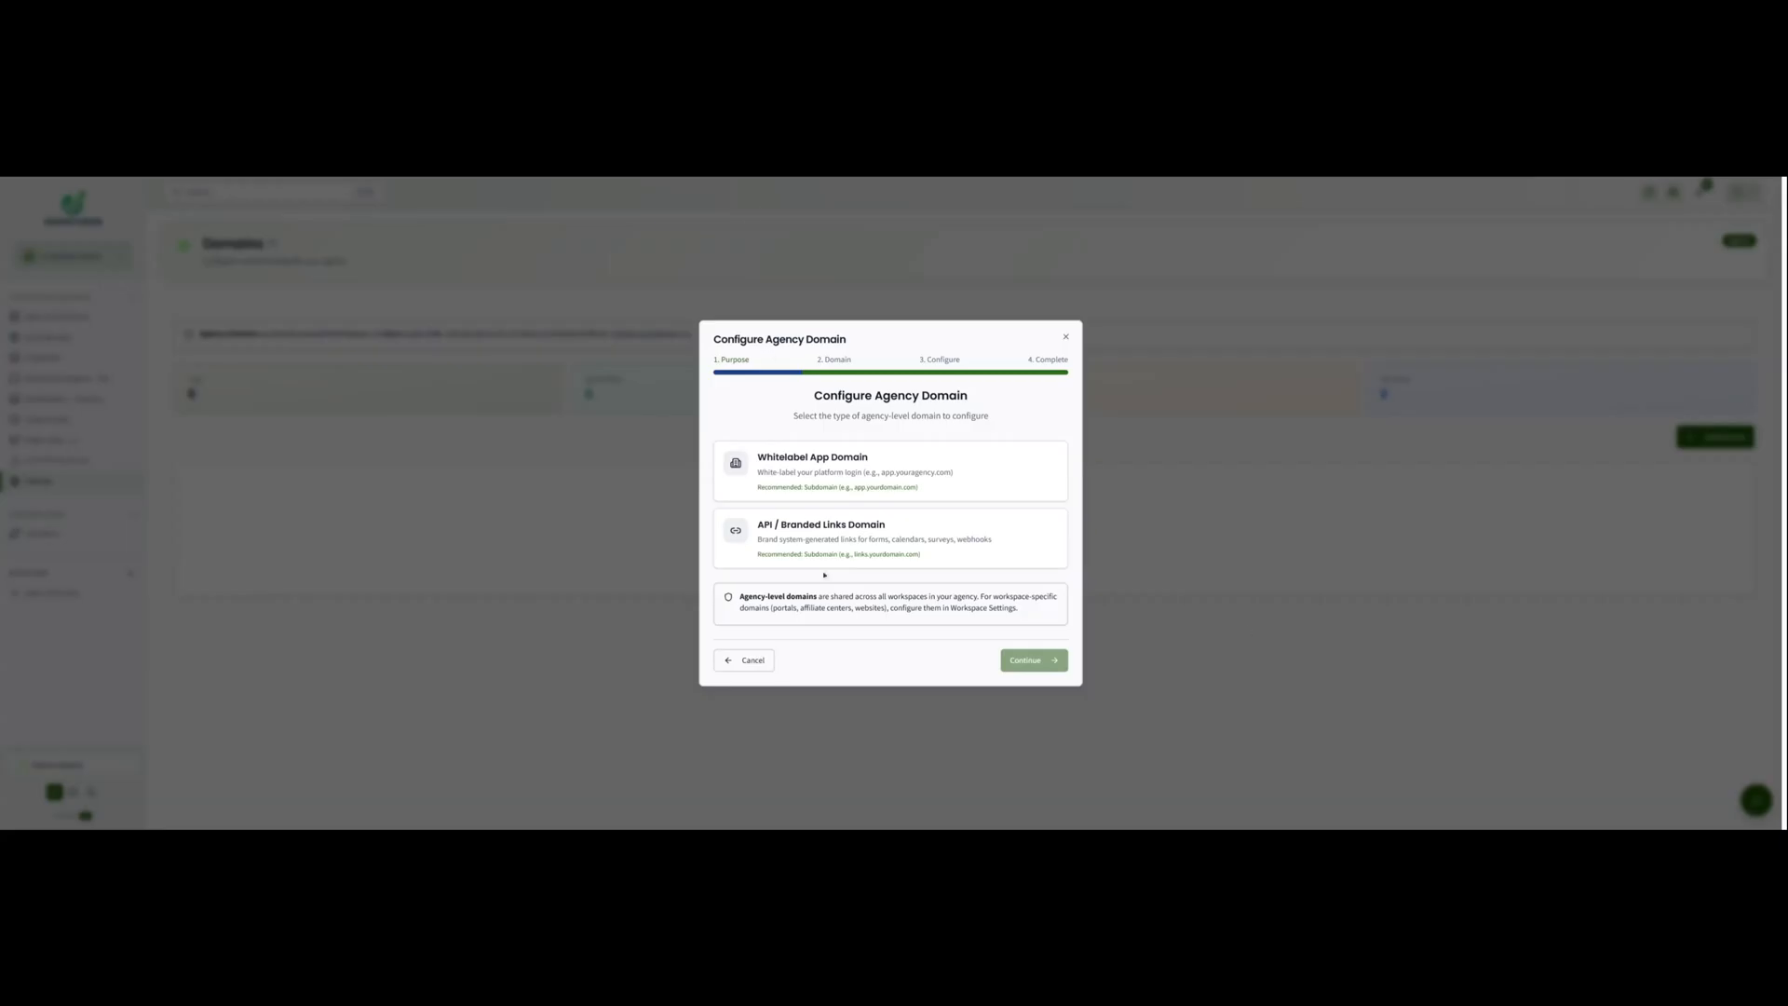
pyautogui.click(747, 660)
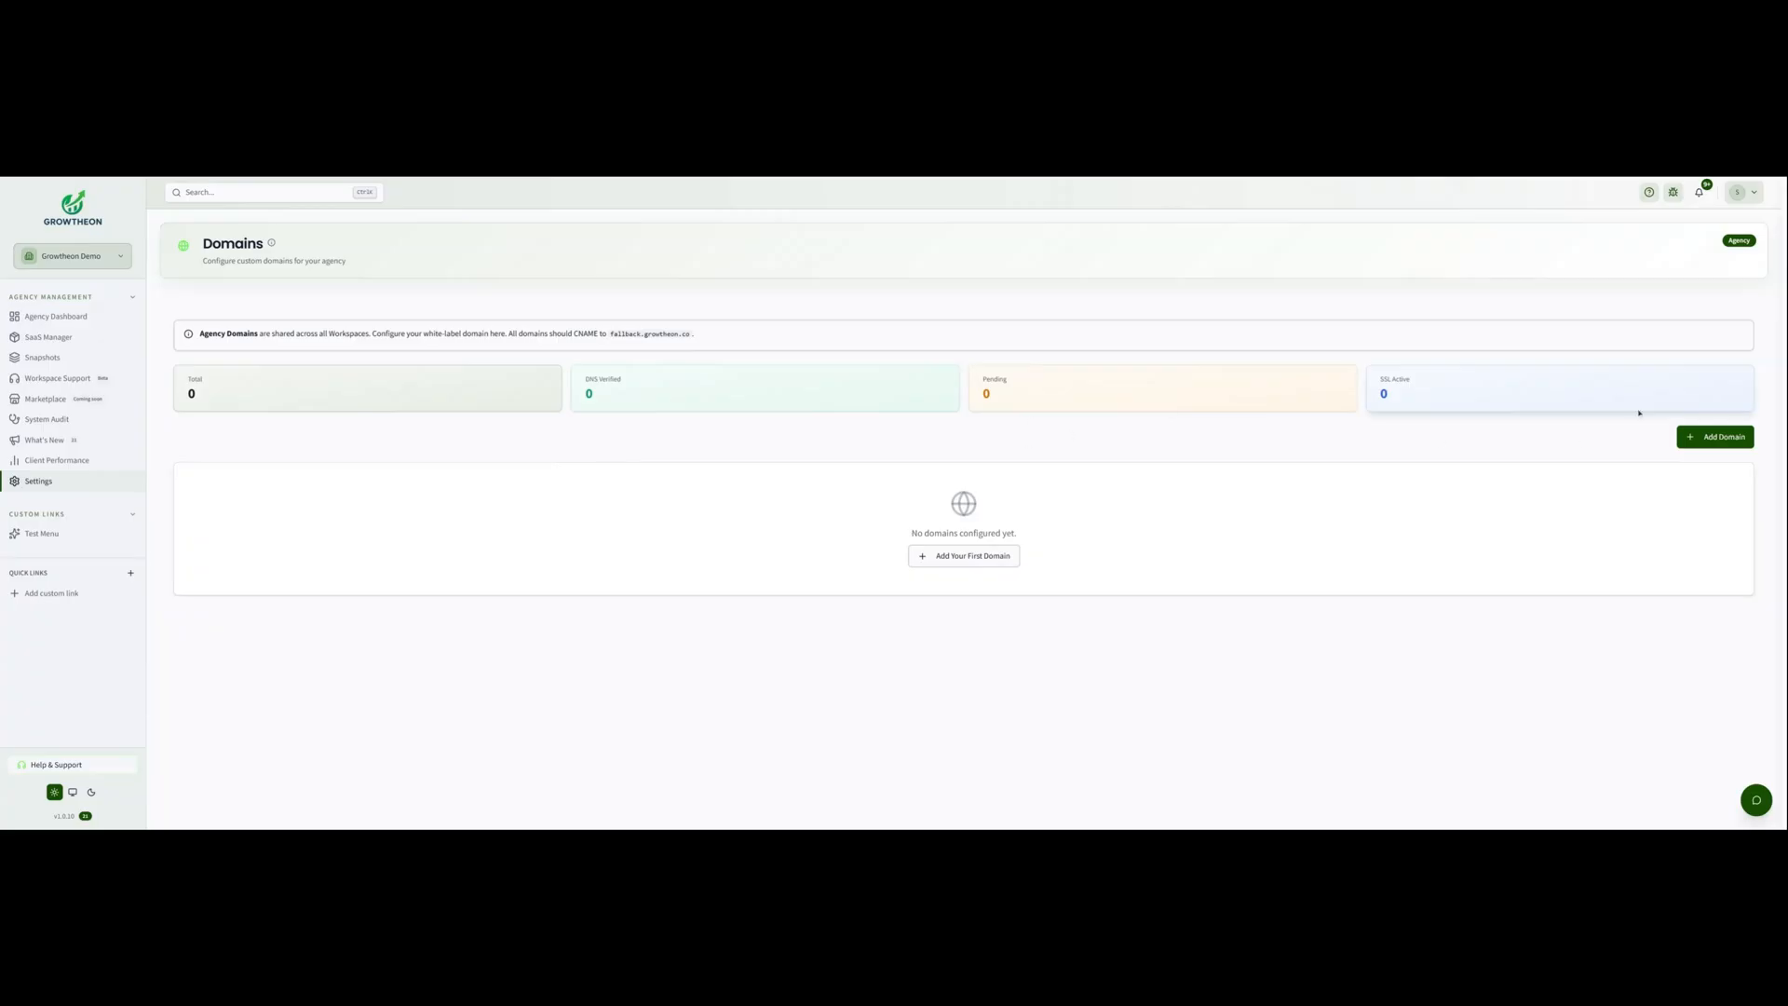
# - Return to Domains from the agency settings and start adding a new domain with the Whitelabel App Domain purpose
pyautogui.click(42, 481)
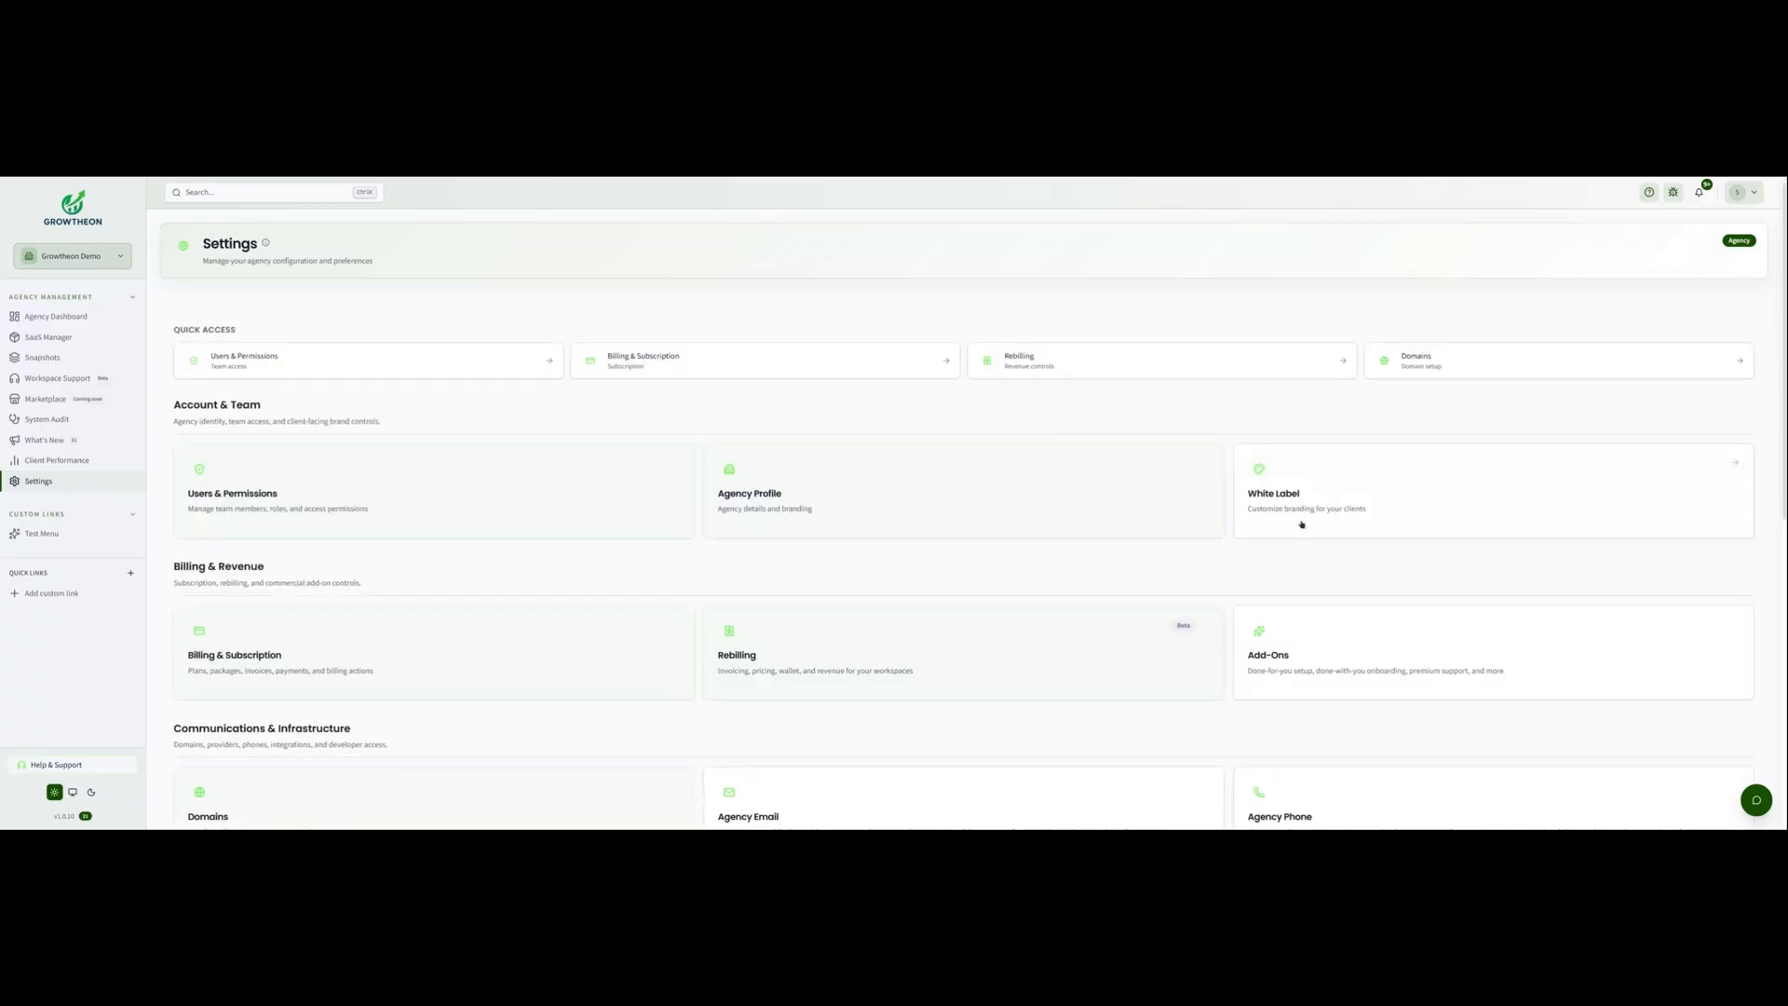
pyautogui.scroll(-5, 839, 447)
pyautogui.click(260, 425)
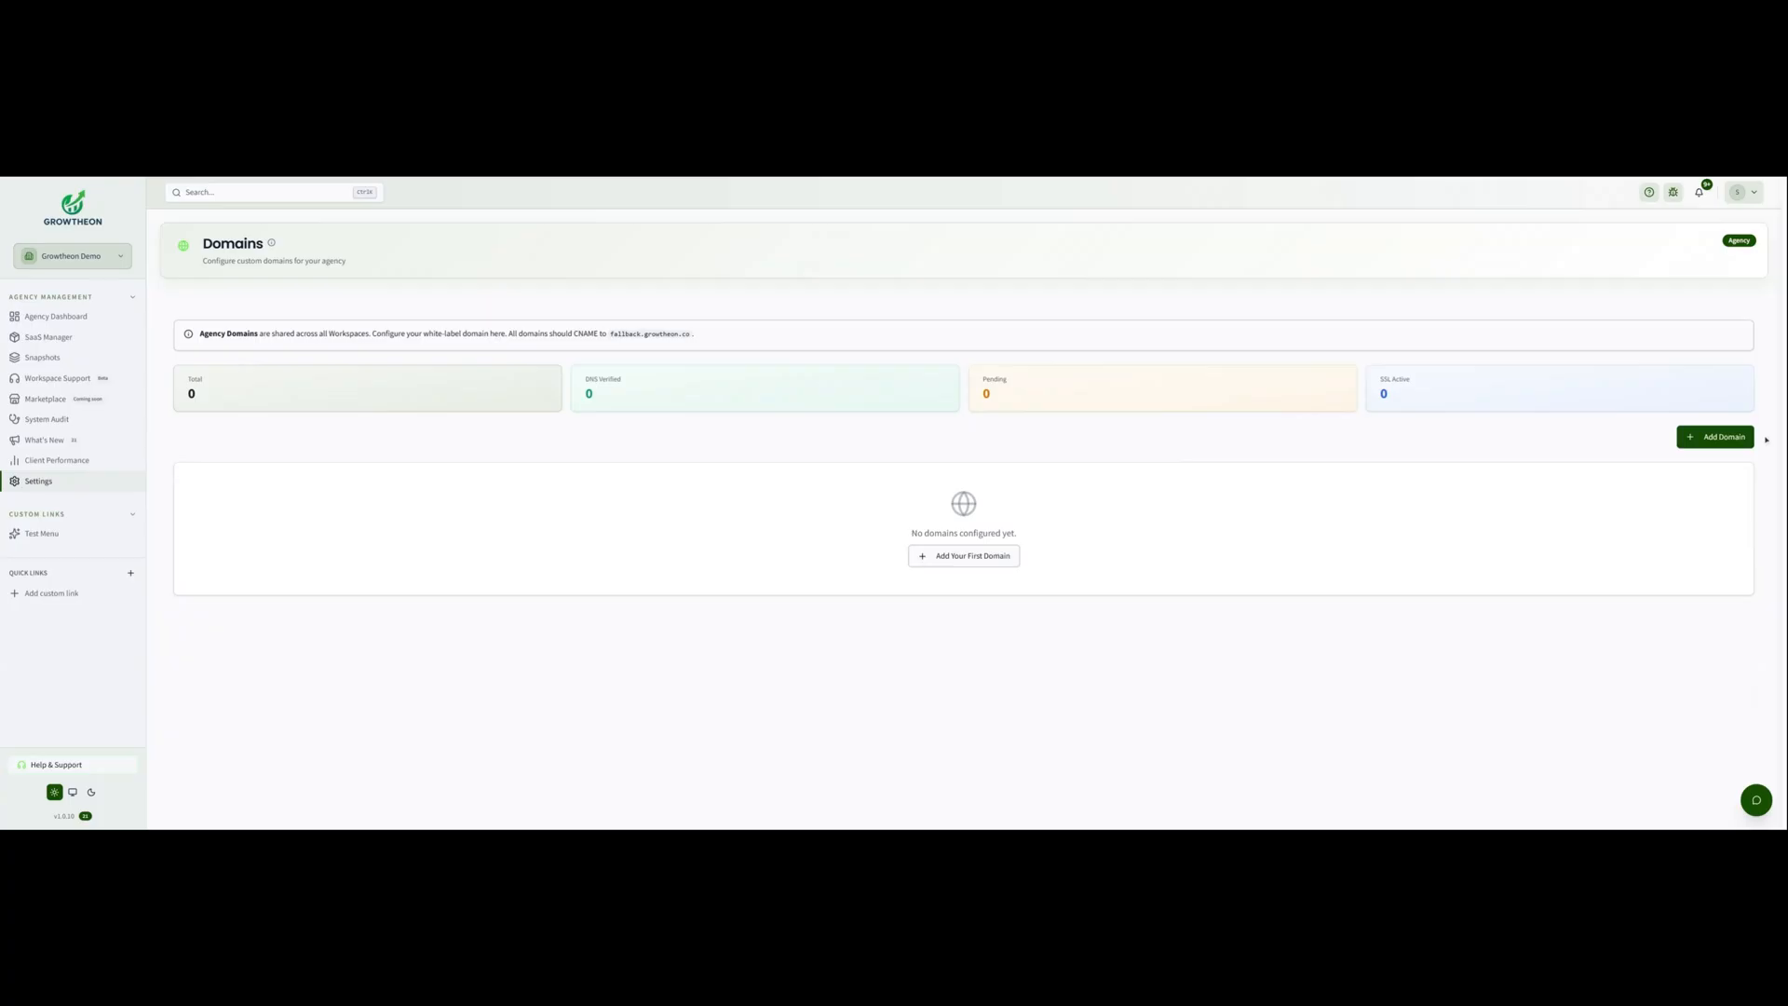
pyautogui.click(1733, 437)
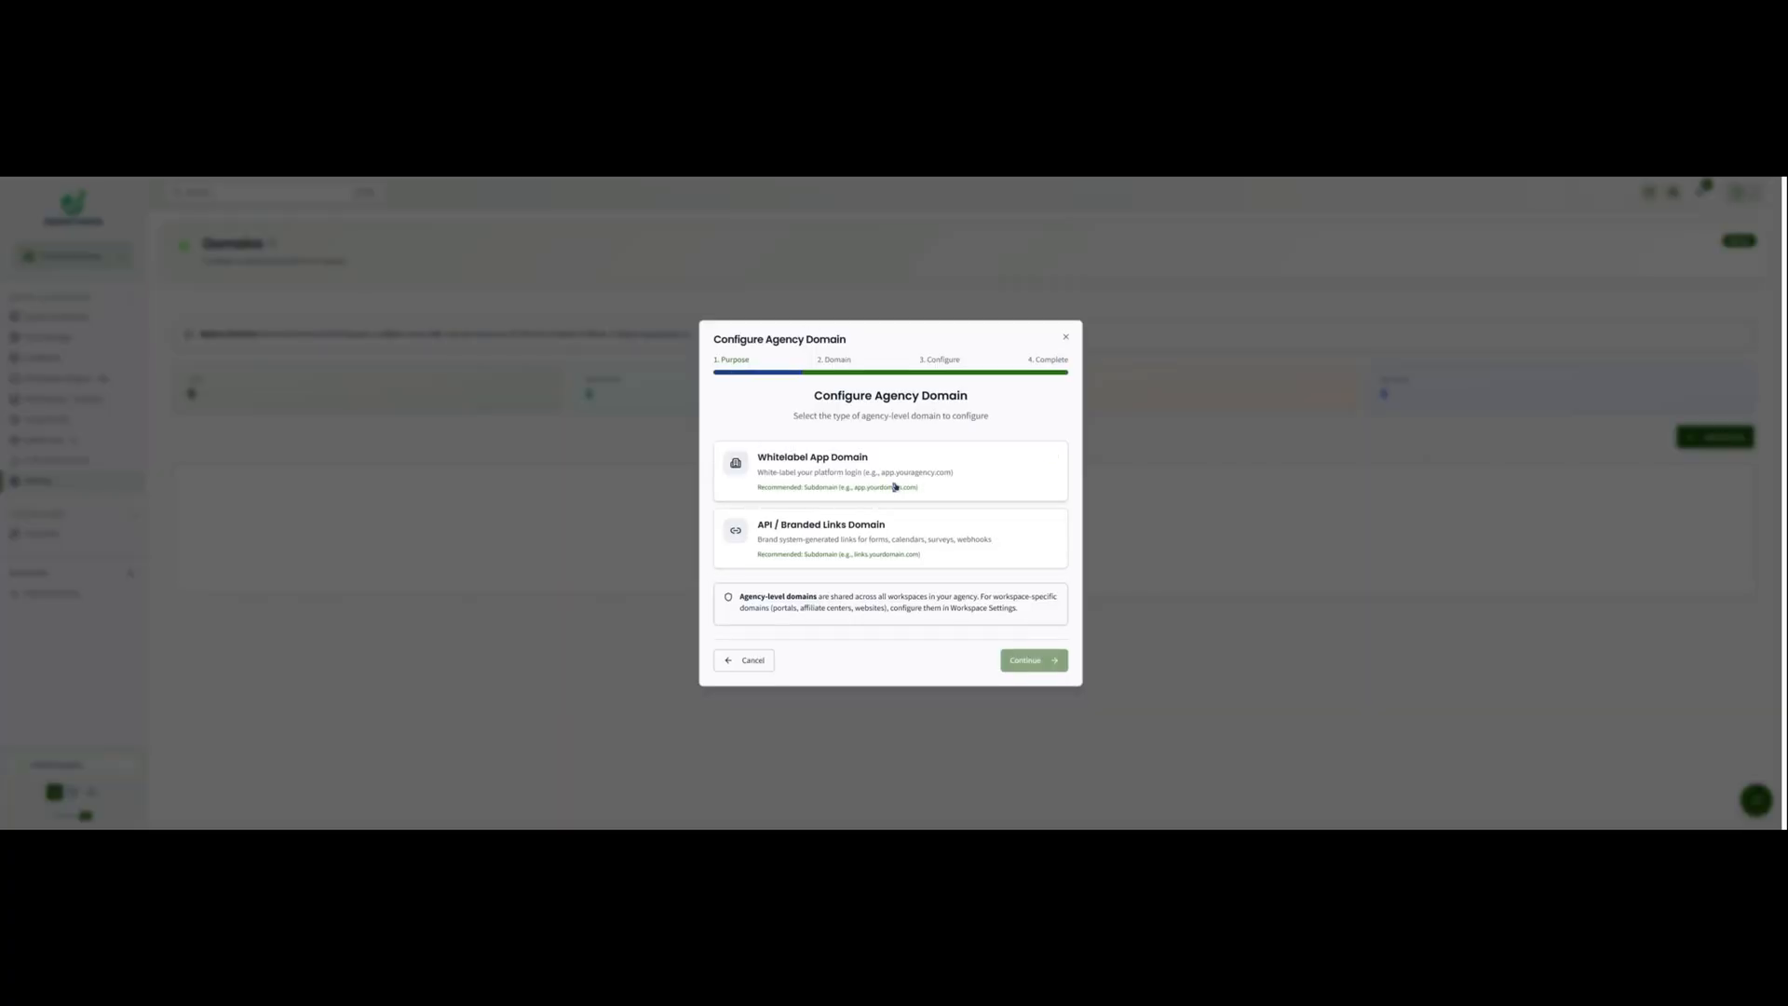
pyautogui.click(895, 487)
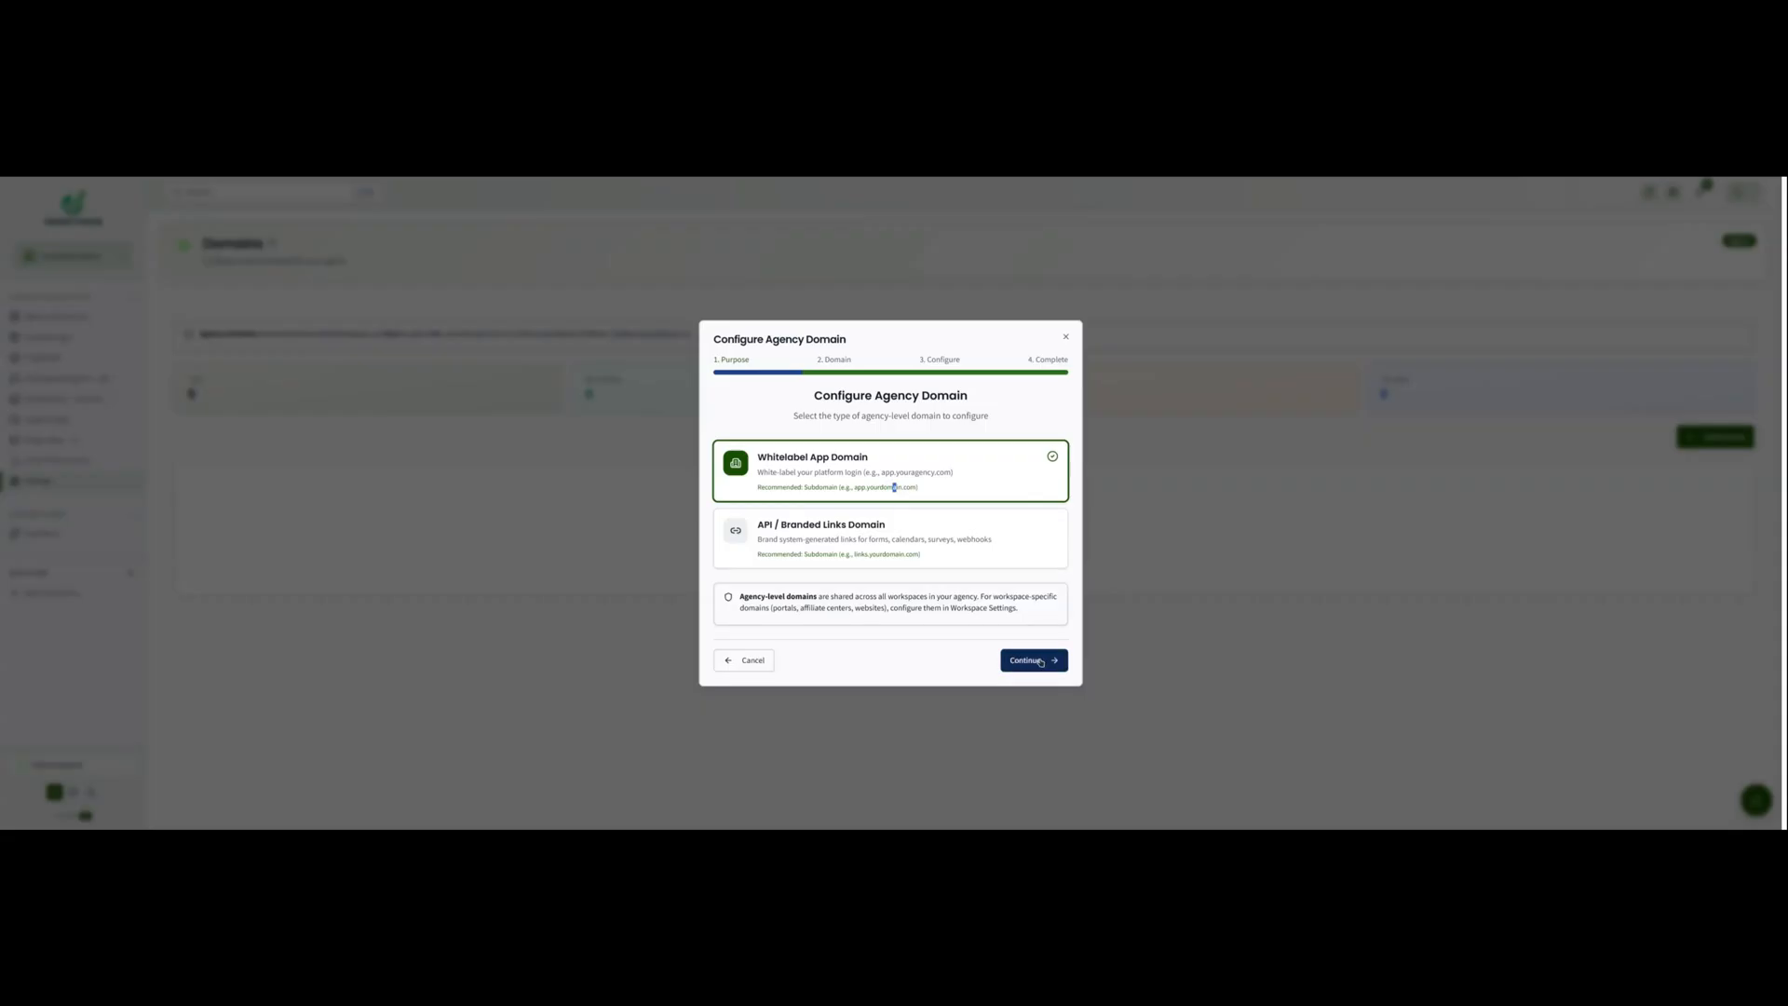
pyautogui.click(1034, 660)
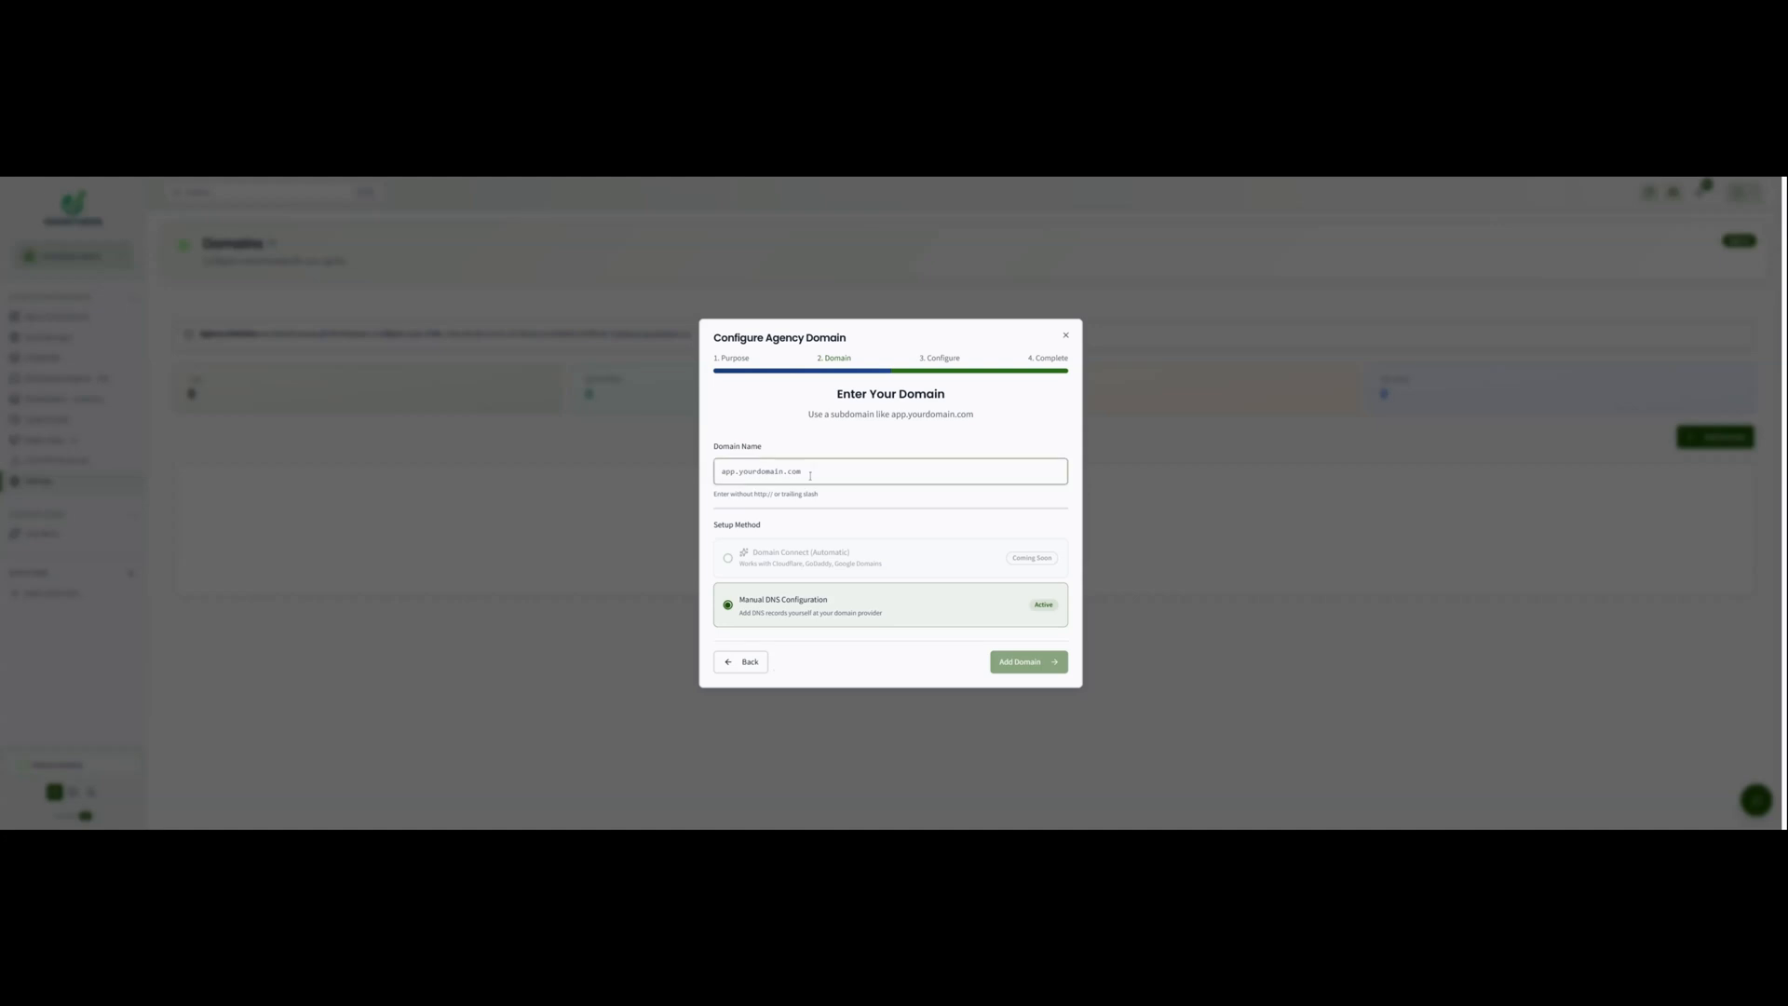
# - Add app.marry-test.site as the whitelabel app domain using Manual DNS Configuration
pyautogui.write('a')
pyautogui.press('BackSpace')
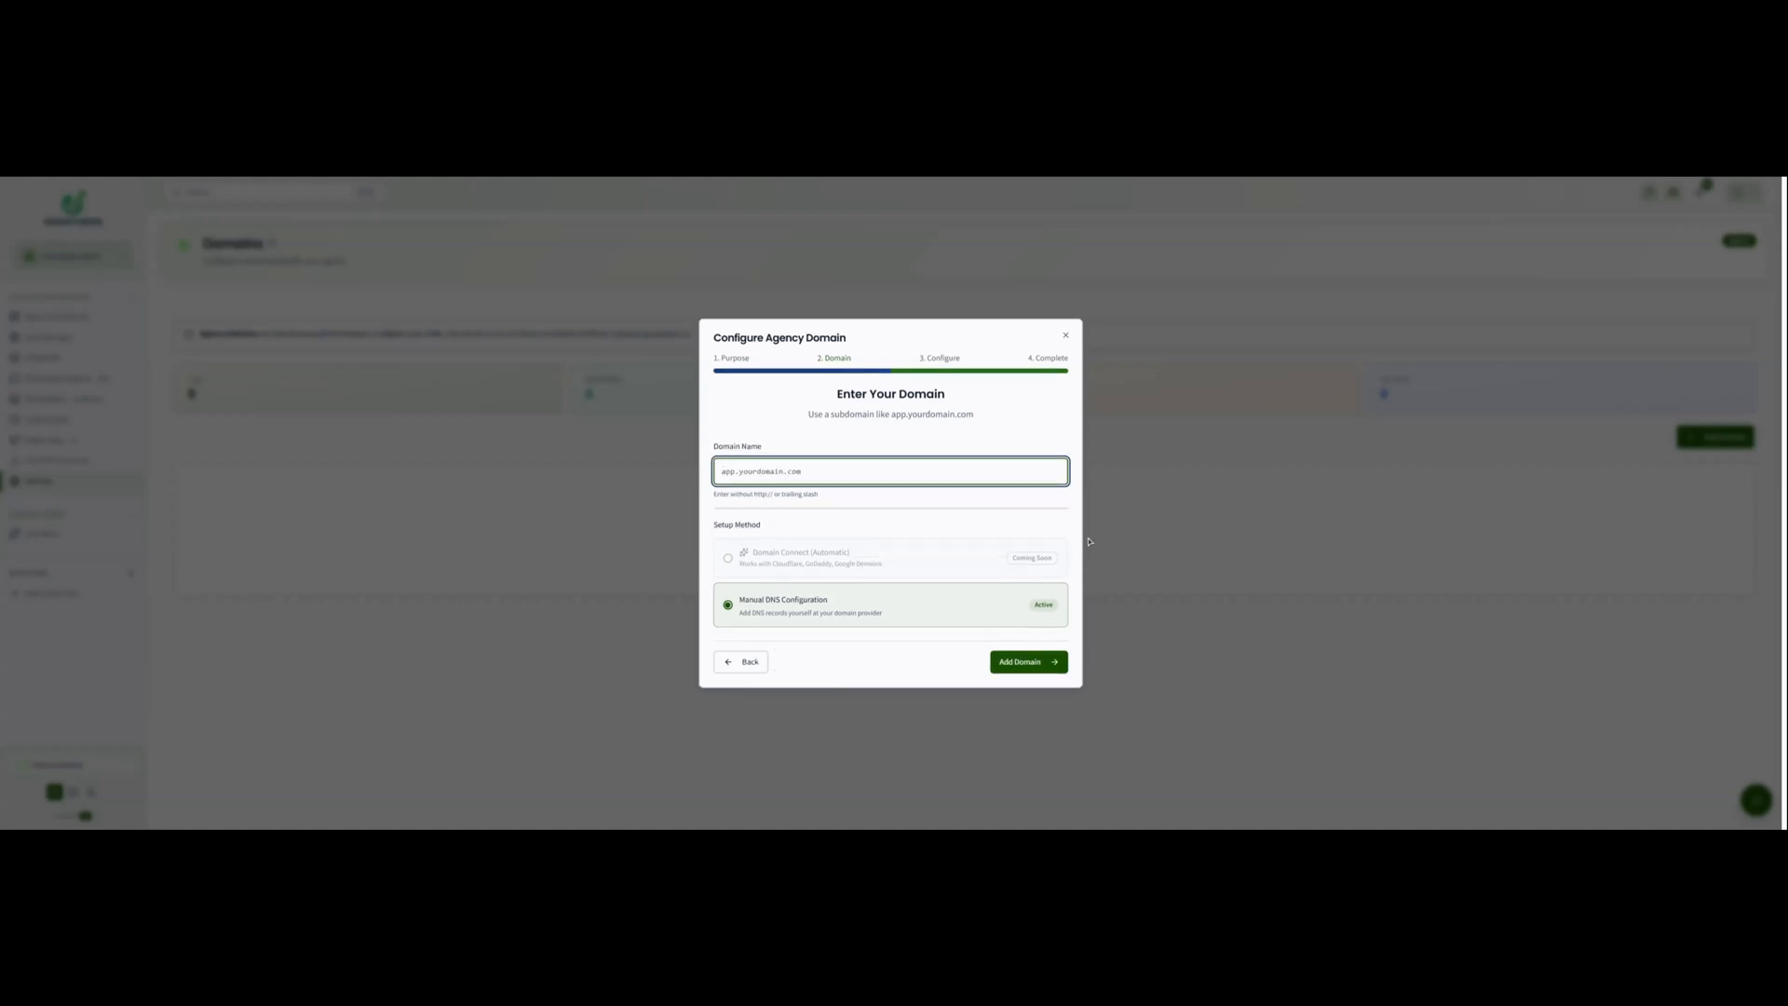
pyautogui.write('app.marry-test.site')
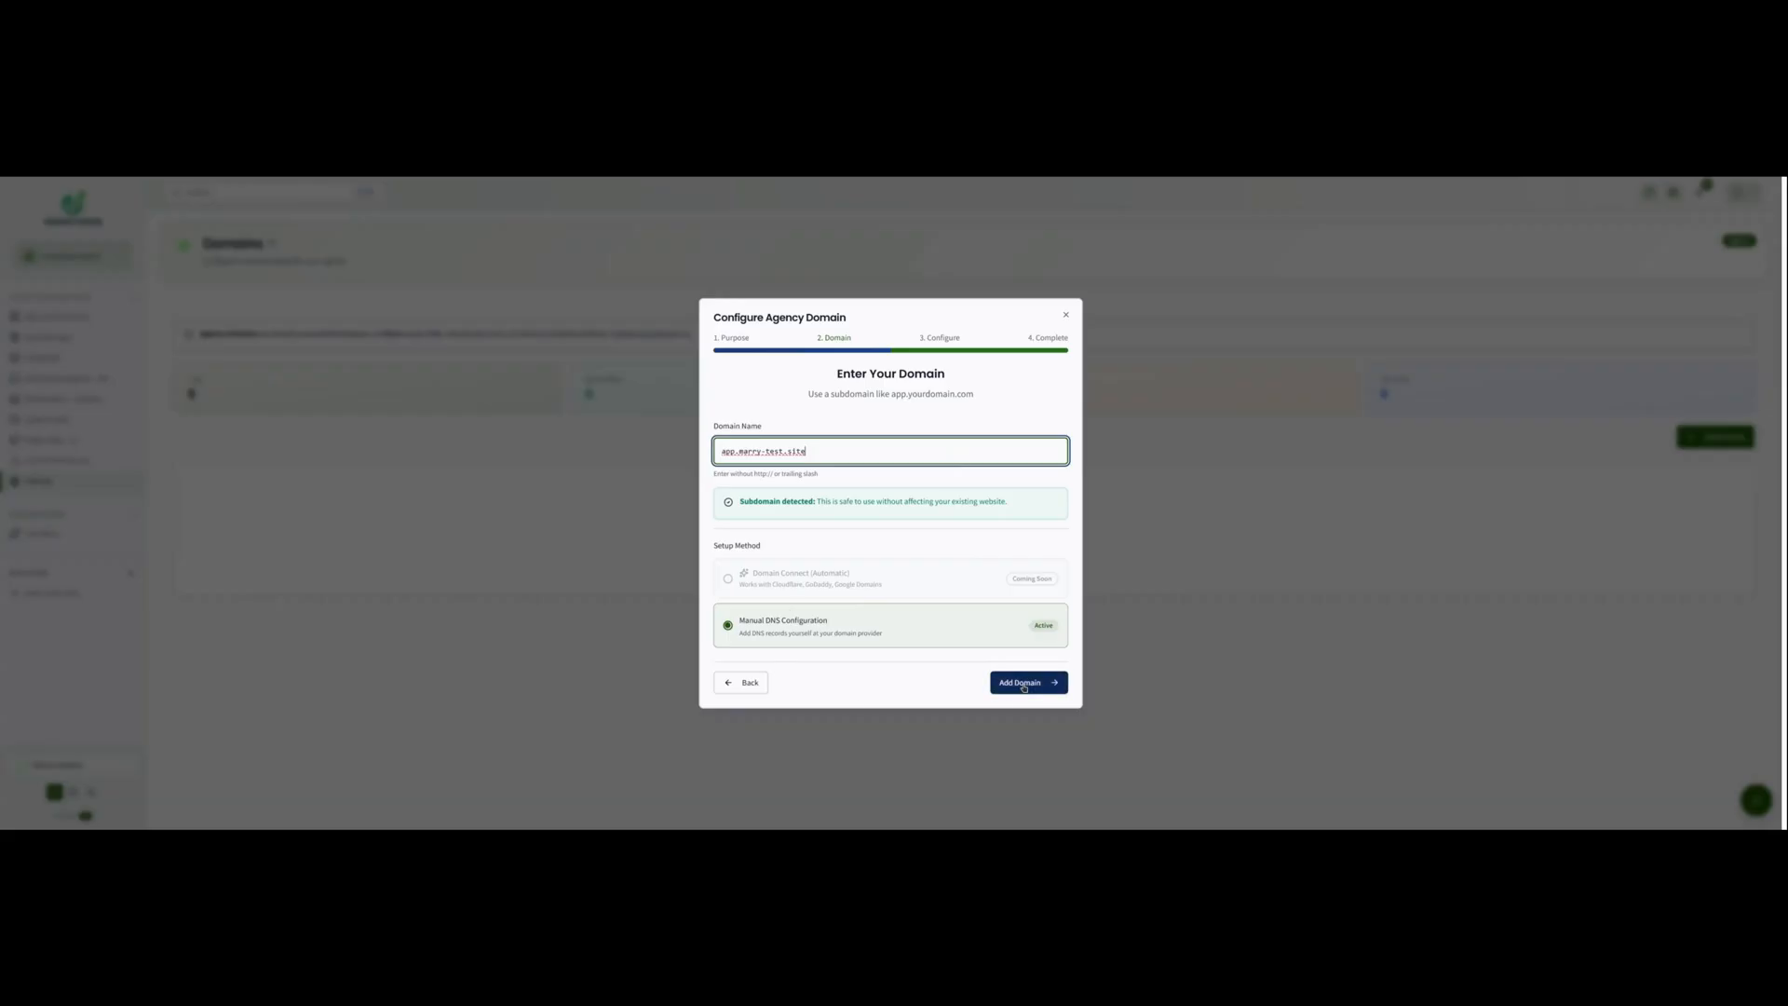
pyautogui.click(1023, 684)
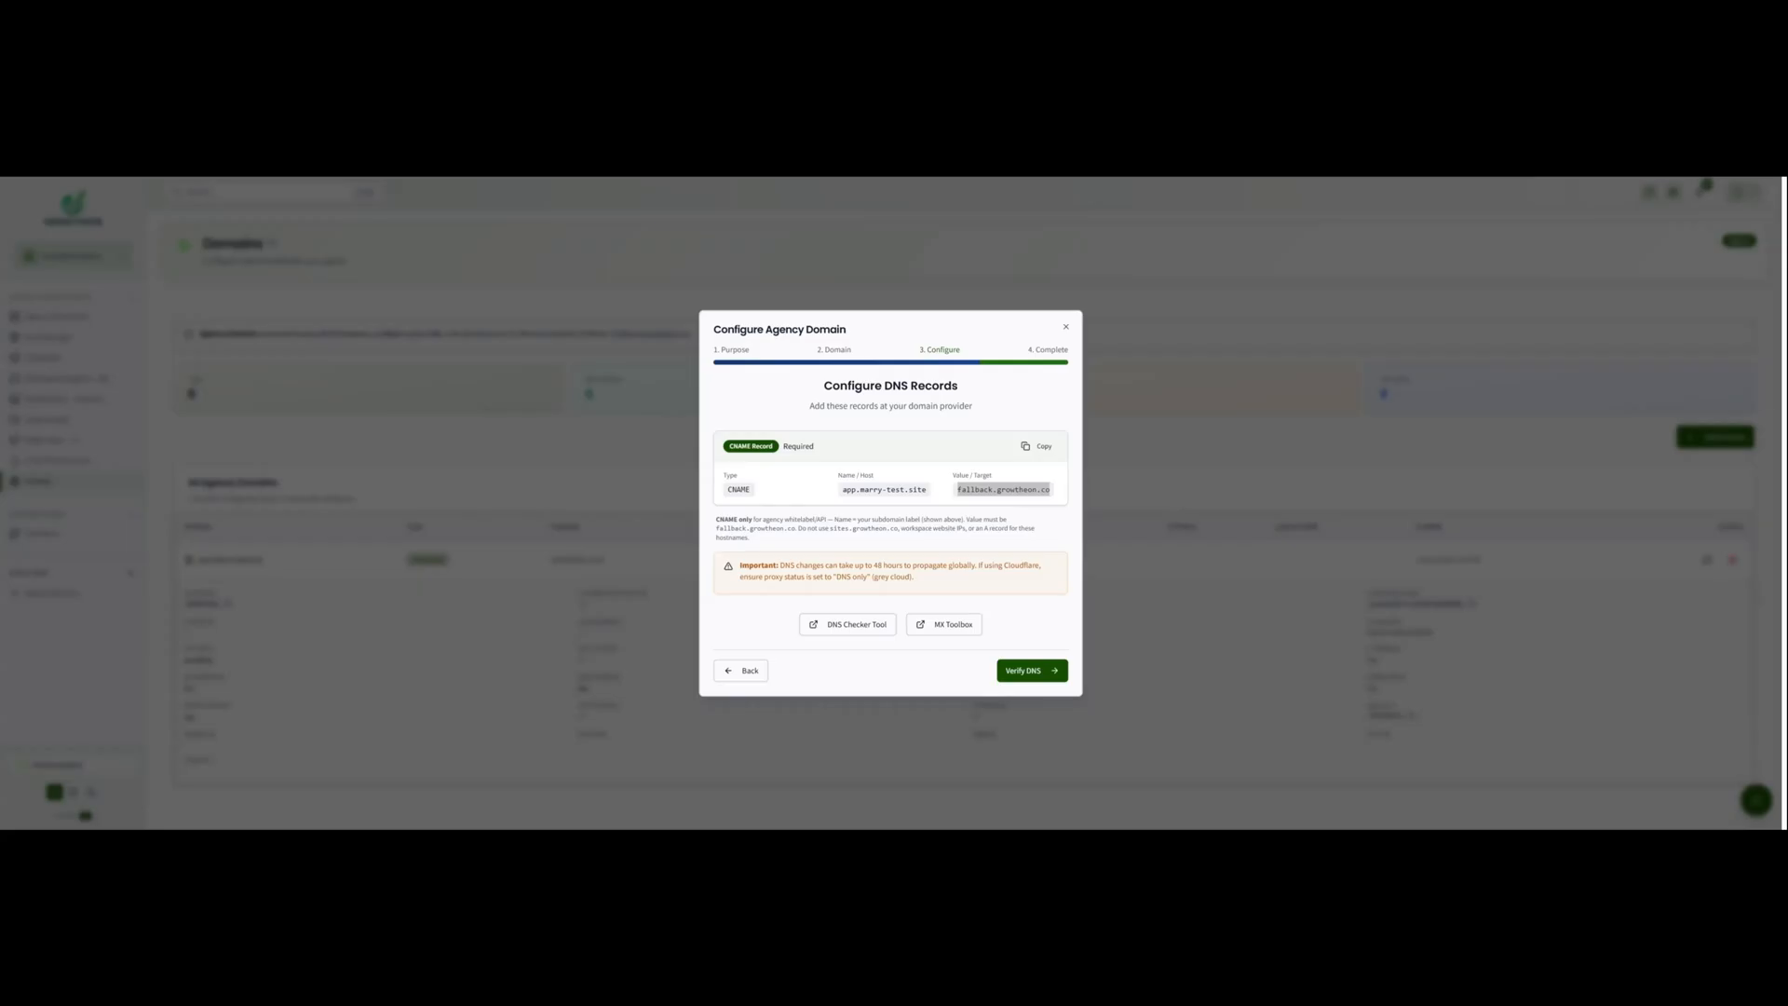
# - Verify the DNS configuration of app.marry-test.site and finish the domain setup
pyautogui.click(645, 541)
pyautogui.hotkey('alt', 'Tab')
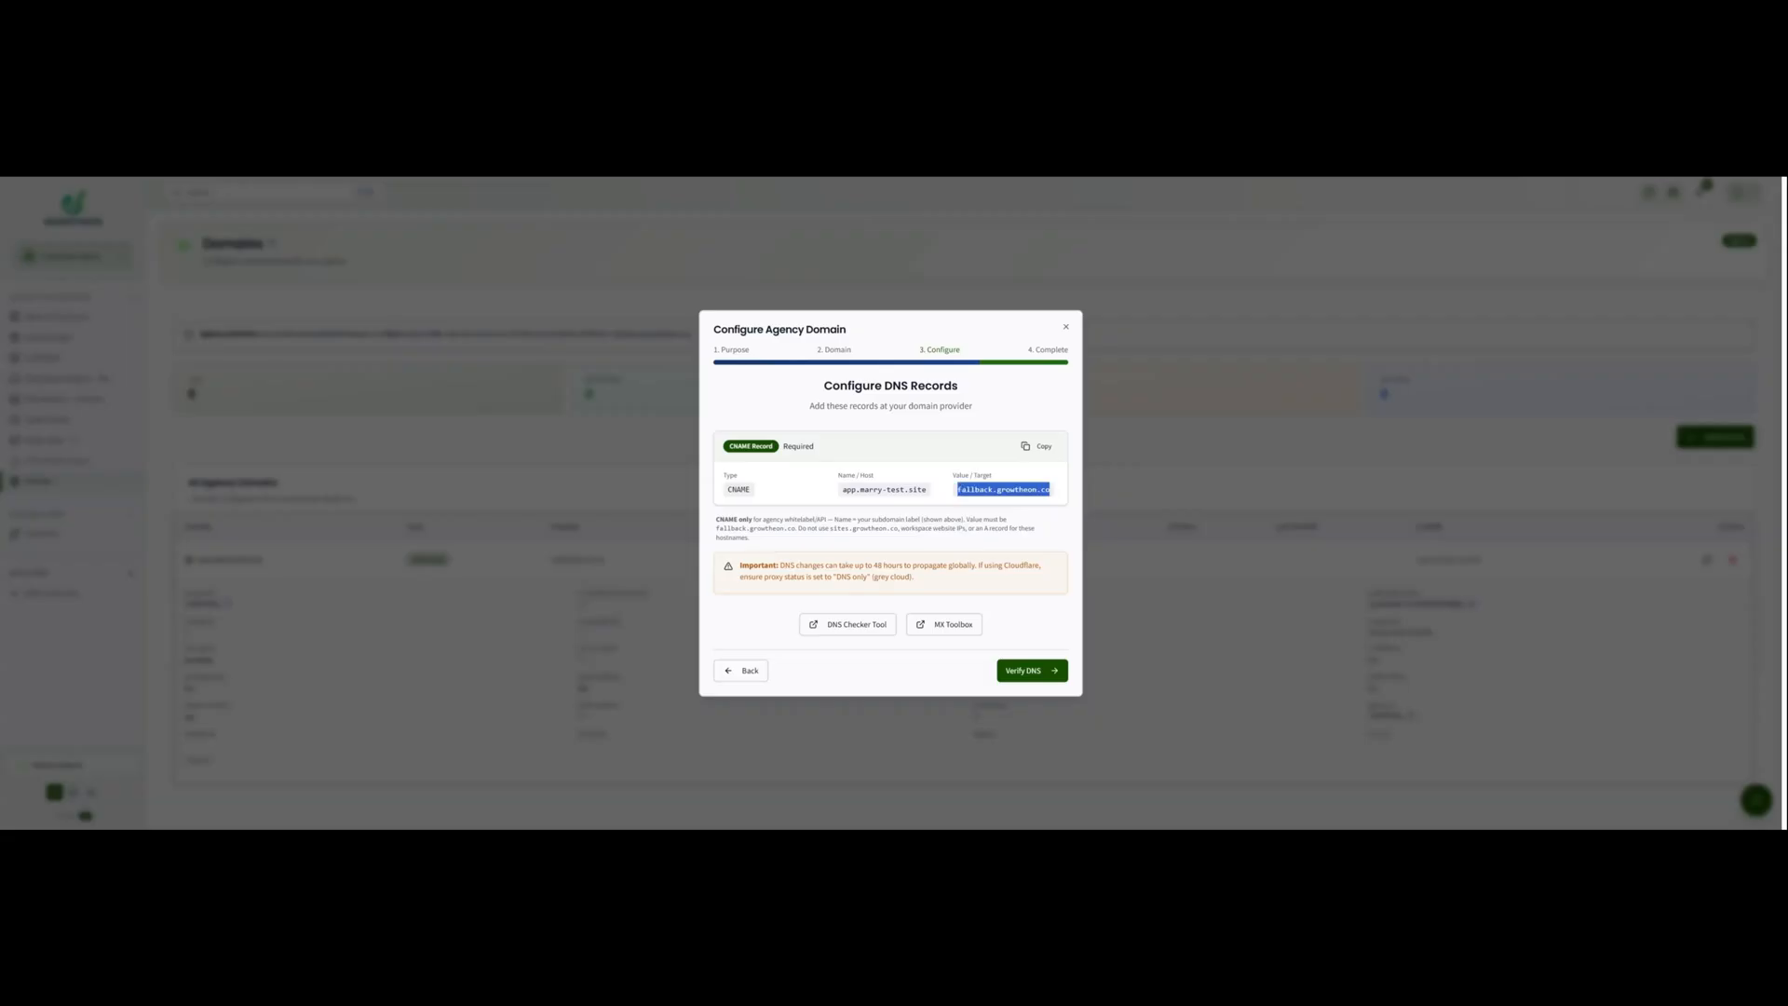
pyautogui.click(1034, 673)
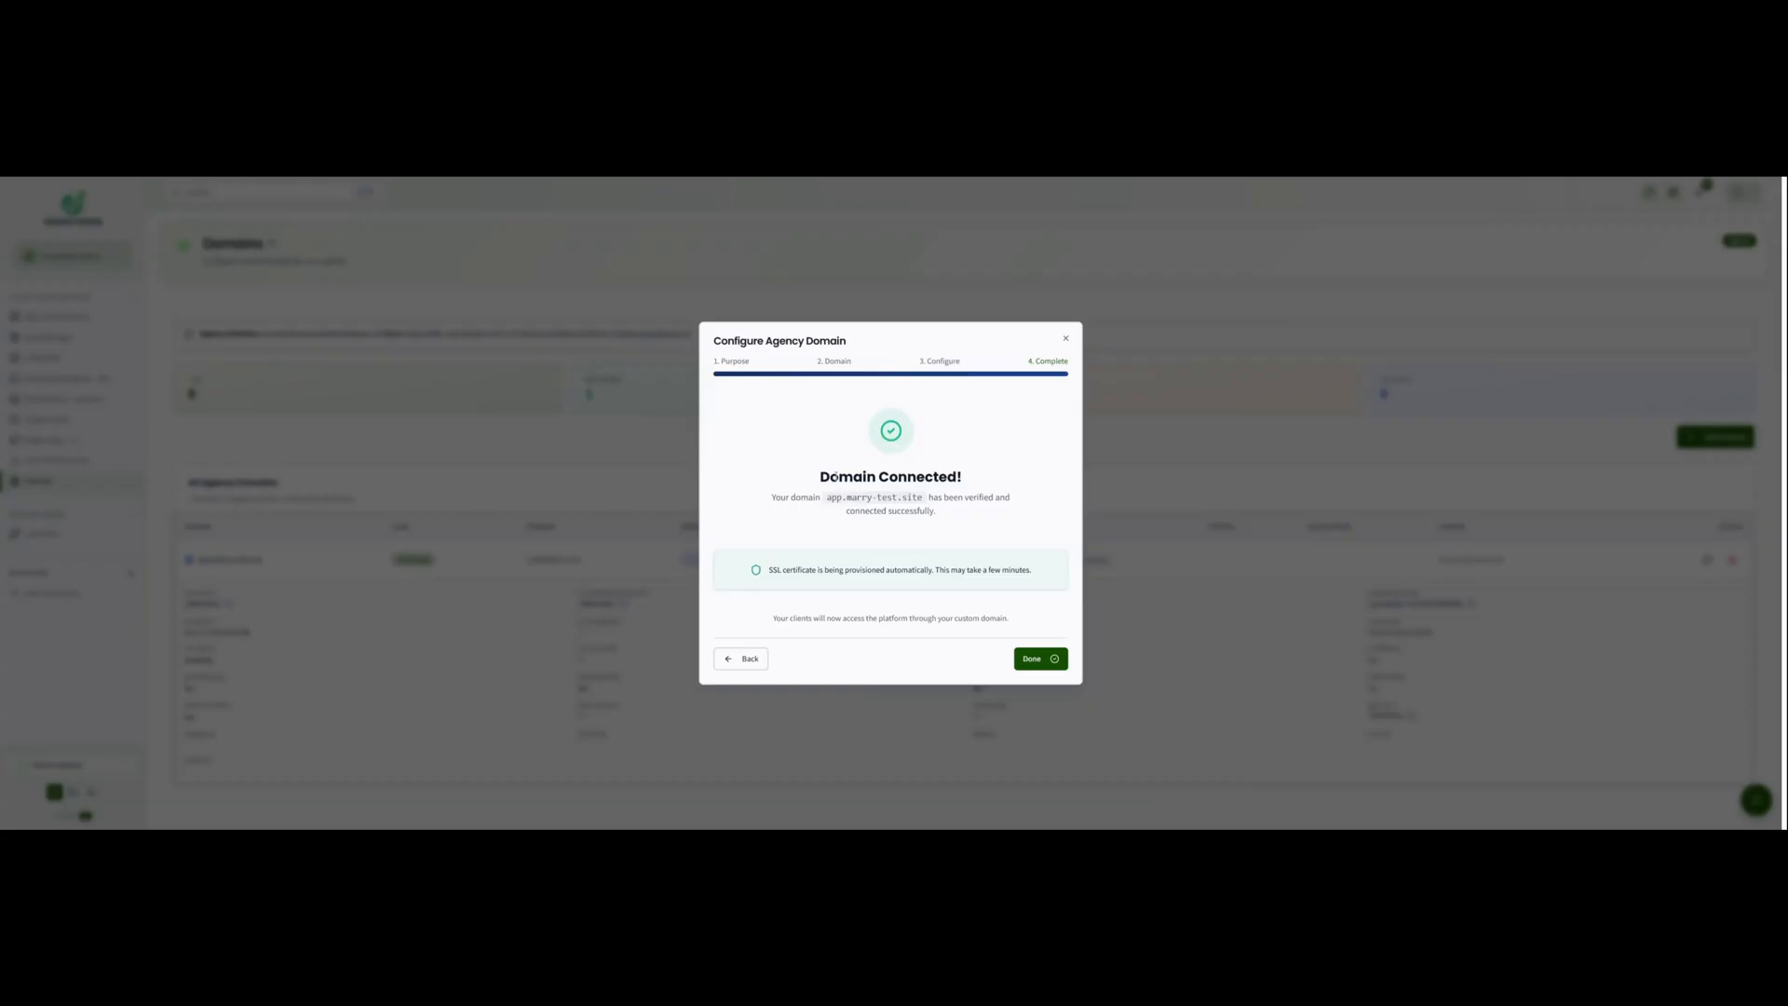
pyautogui.moveTo(819, 477); pyautogui.dragTo(808, 522)
pyautogui.click(995, 510)
pyautogui.click(1034, 658)
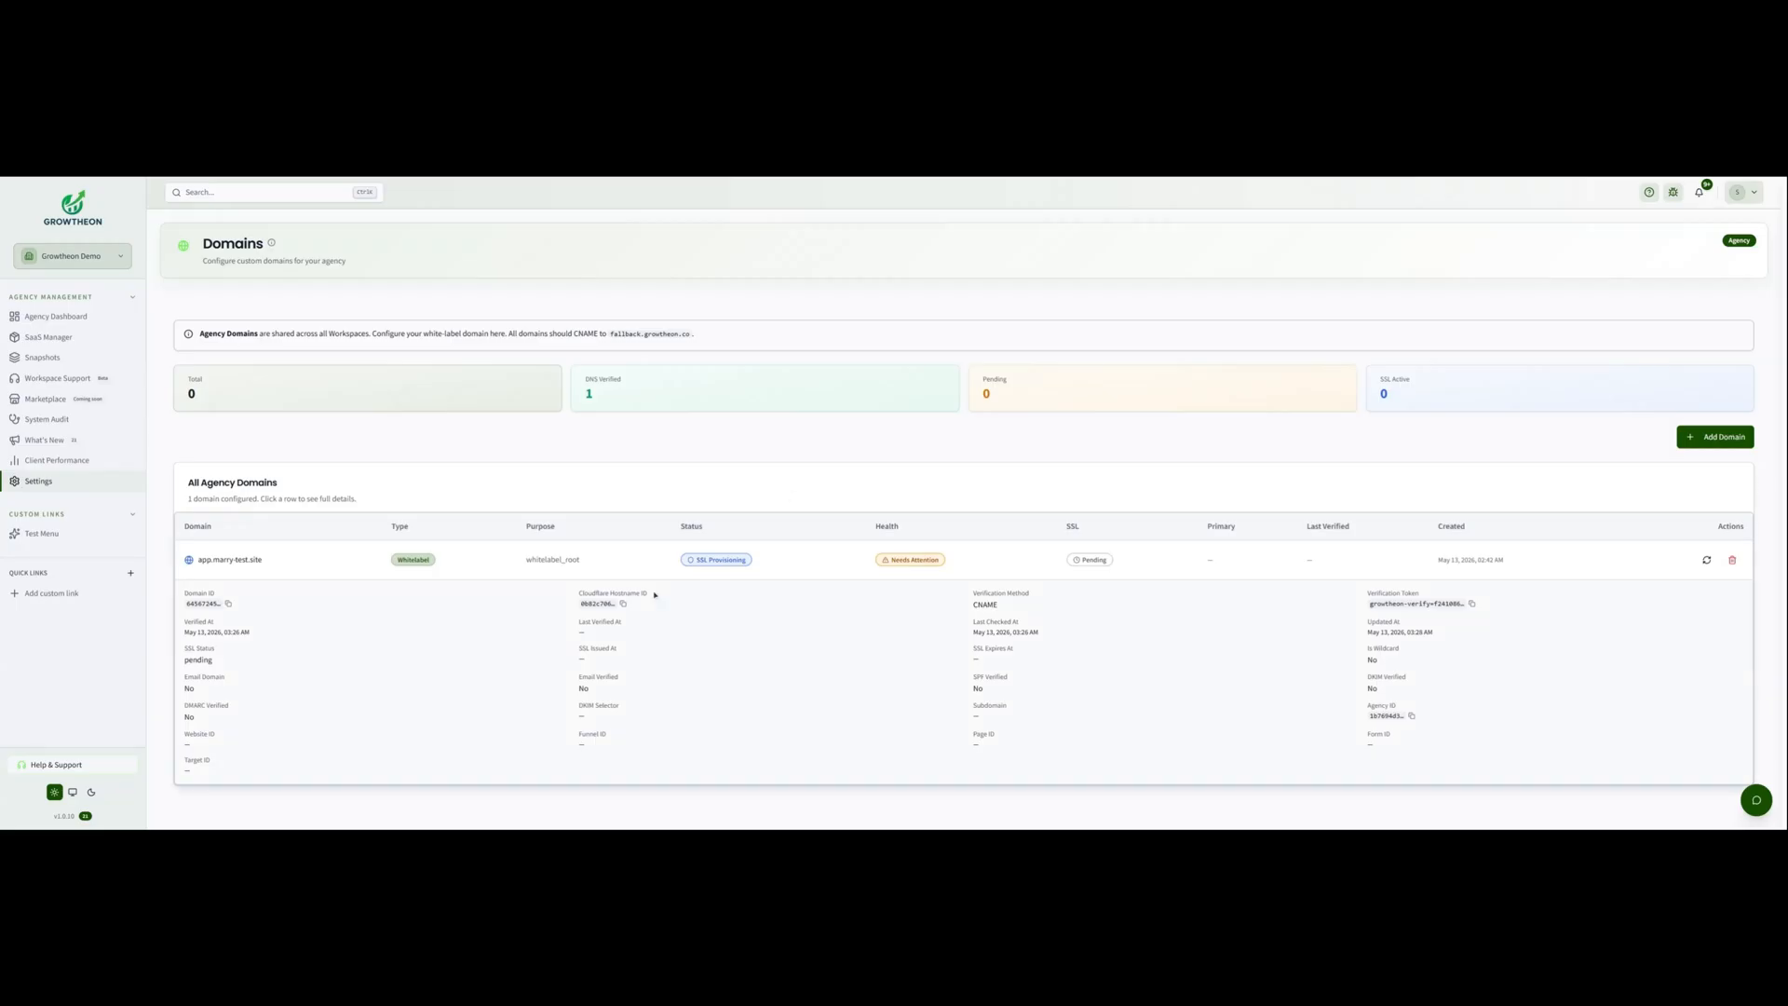
pyautogui.click(1716, 437)
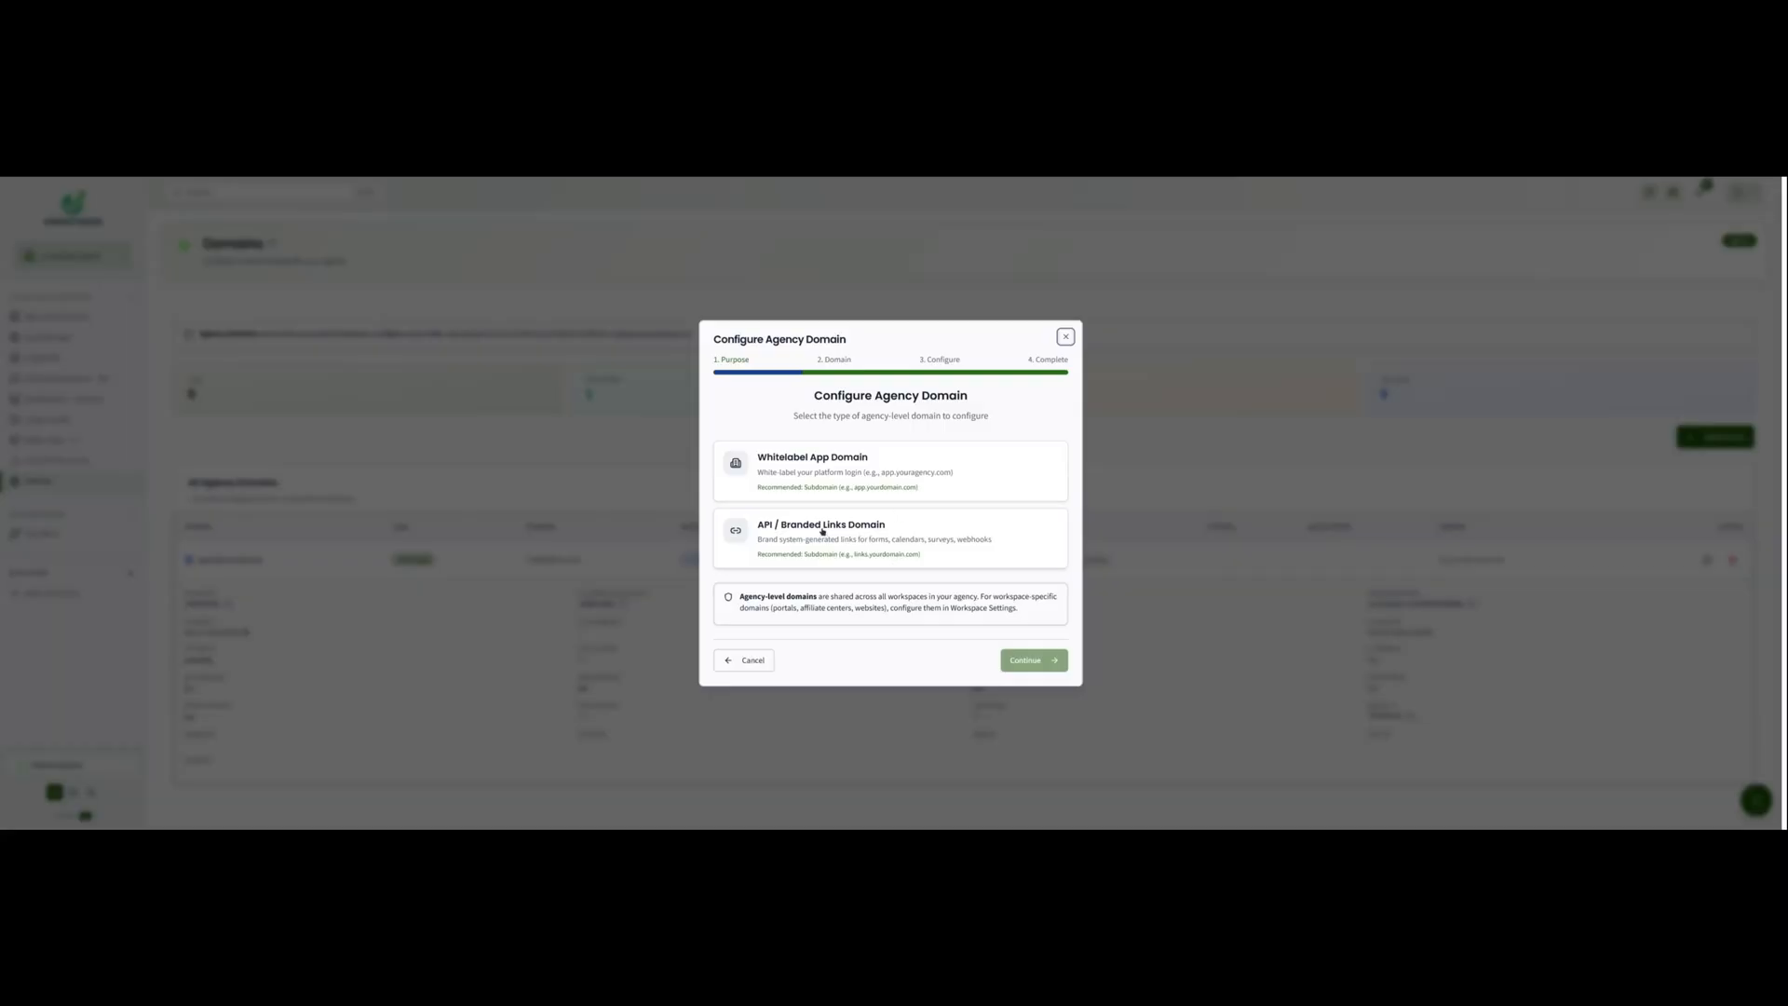
pyautogui.click(838, 518)
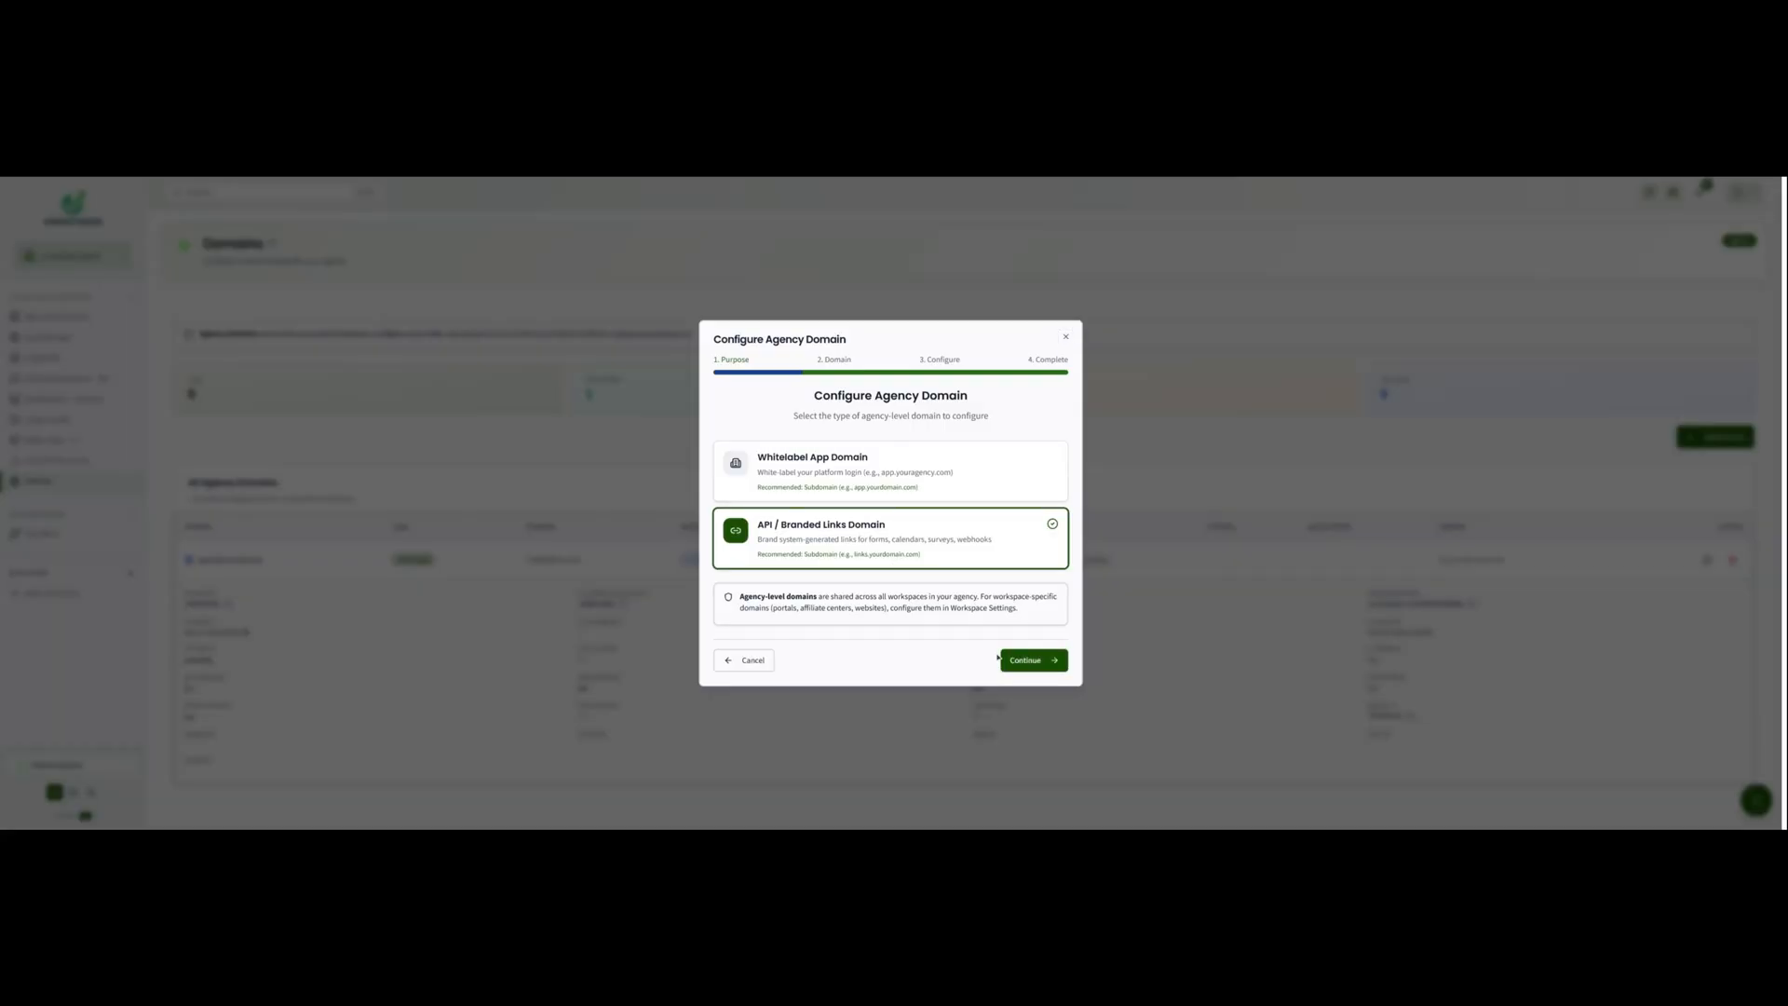
pyautogui.click(1033, 661)
pyautogui.click(832, 469)
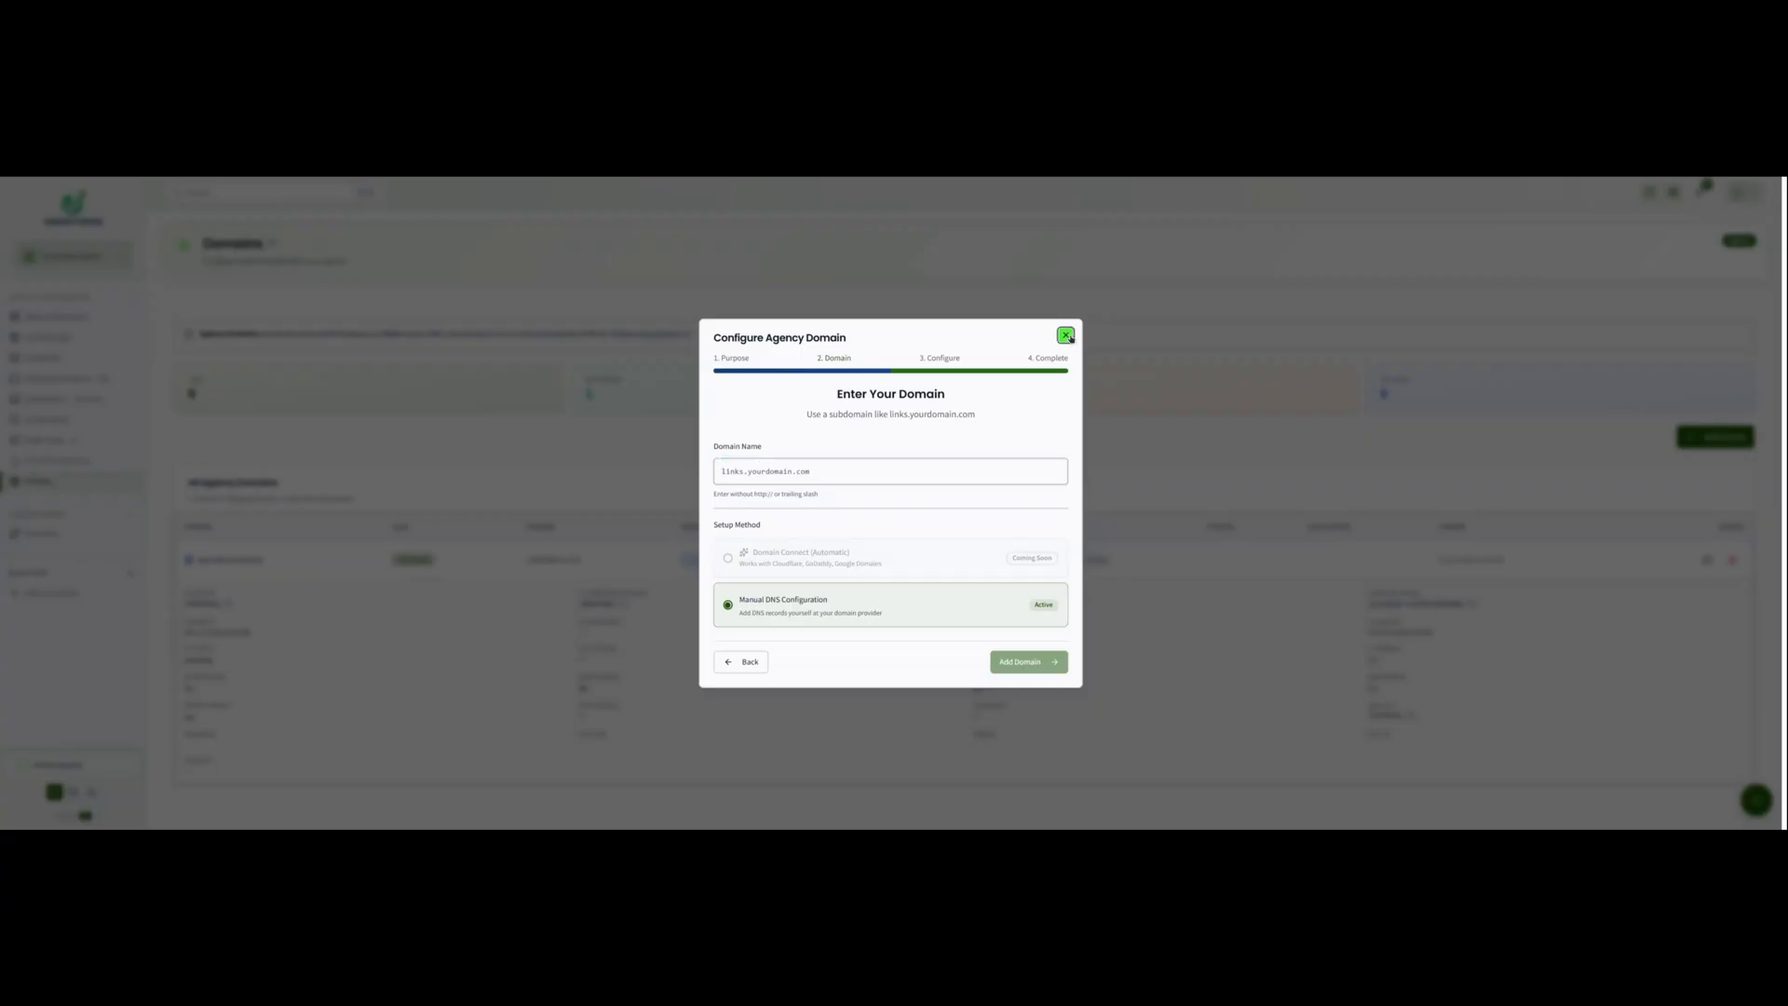
pyautogui.click(1066, 335)
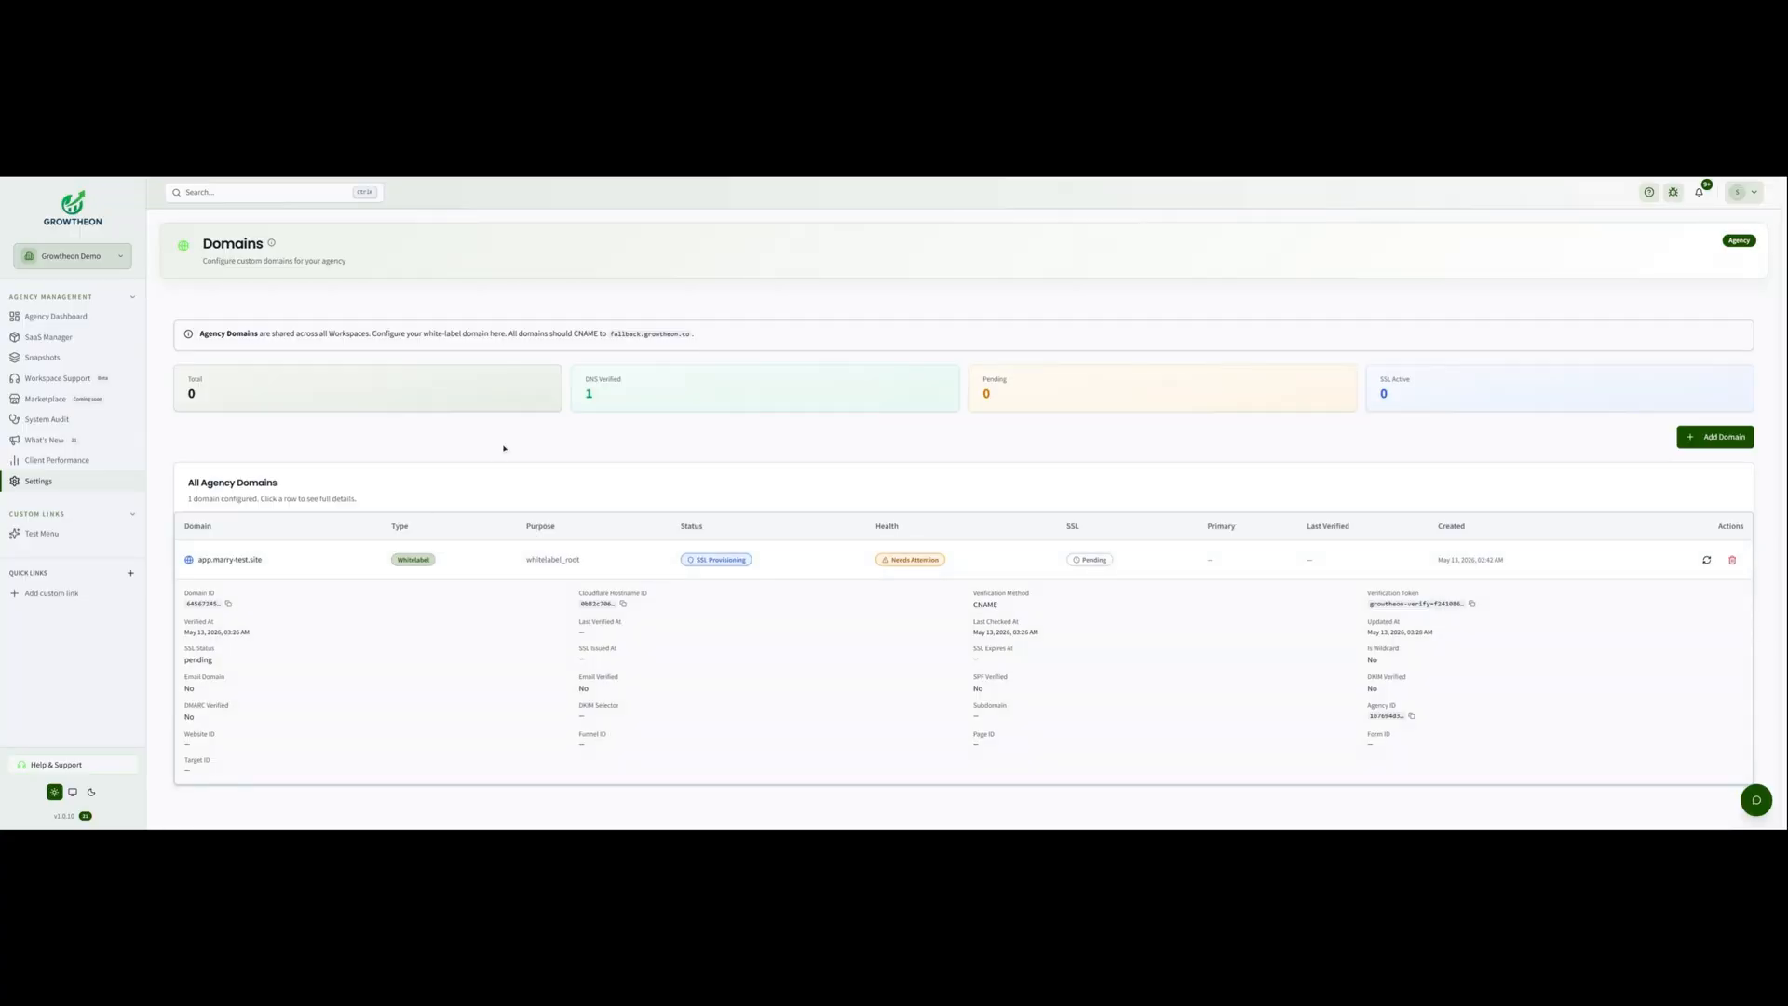